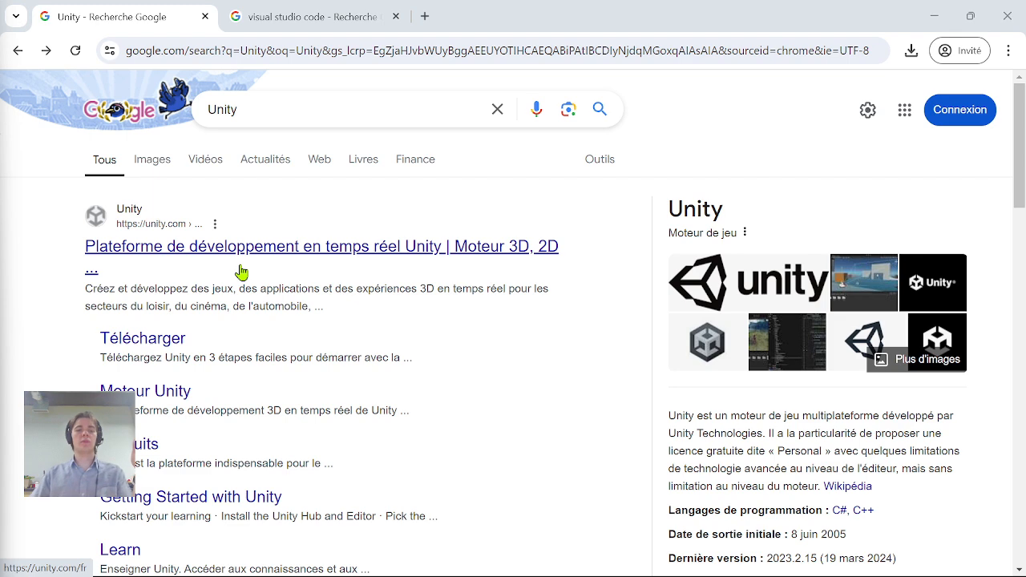
# - Open Unity's download page from the search results and save the Unity Hub installer in the Téléchargements folder
pyautogui.moveTo(268, 112); pyautogui.dragTo(196, 112)
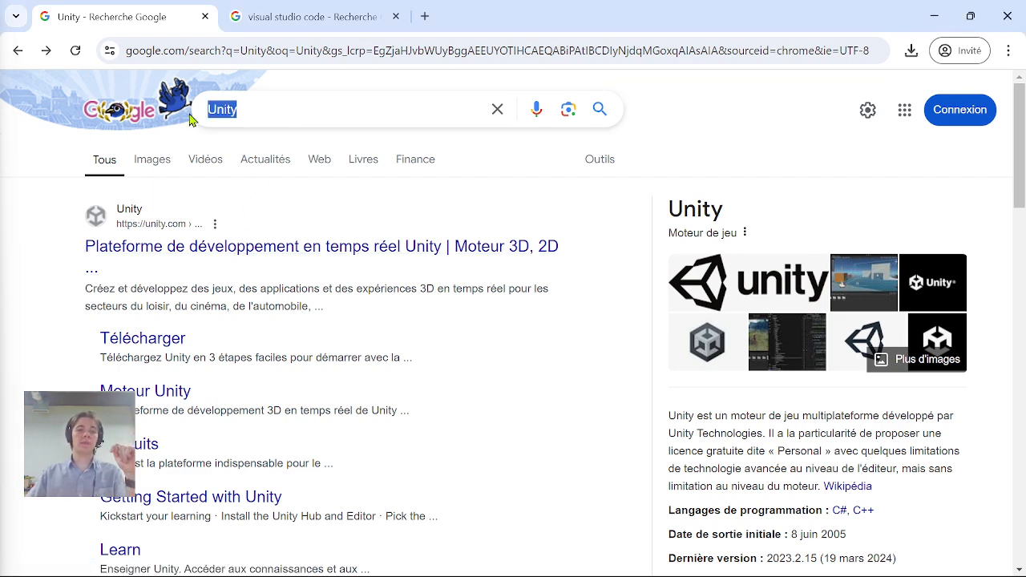
pyautogui.click(165, 341)
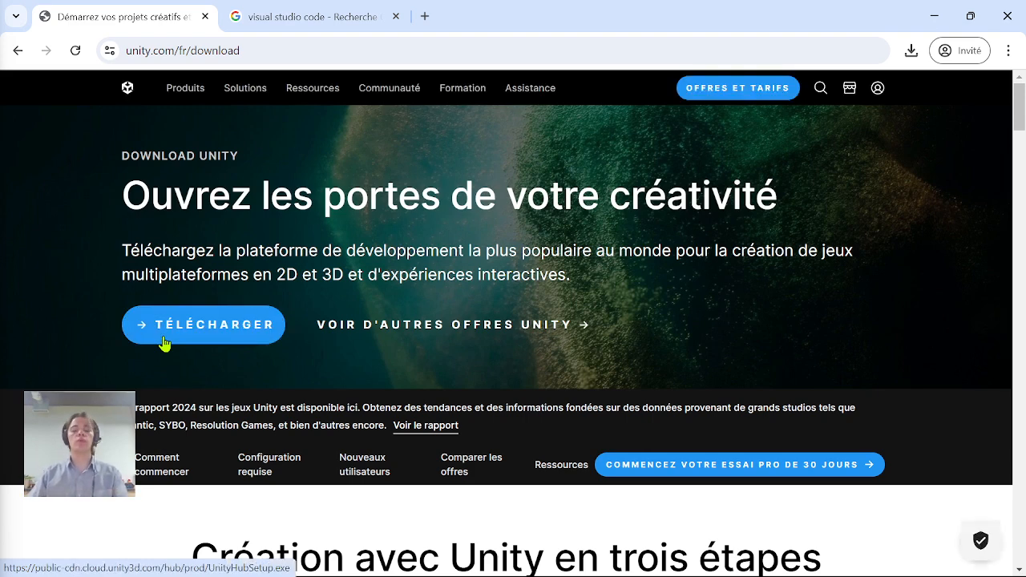
pyautogui.click(163, 337)
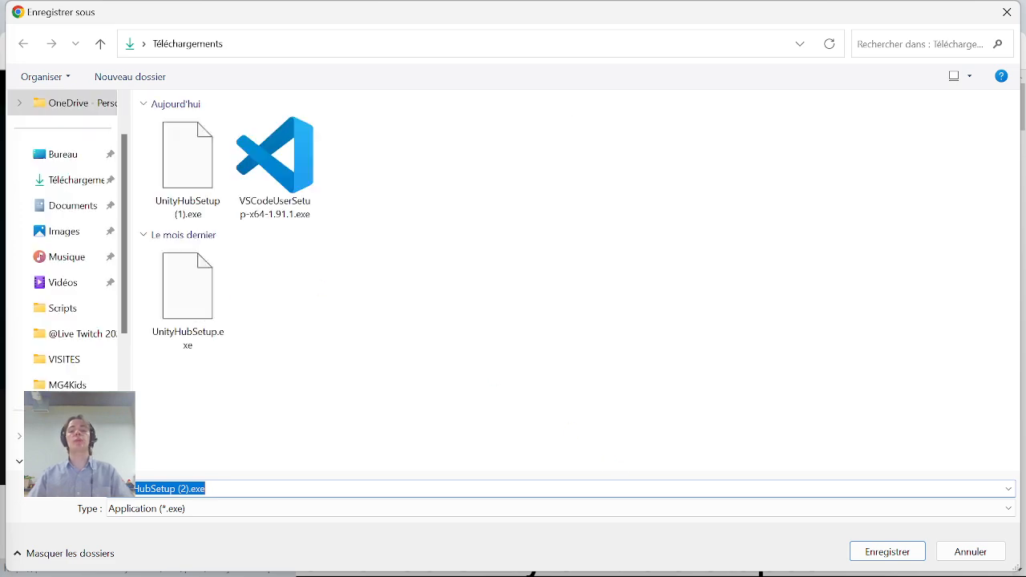
pyautogui.click(879, 559)
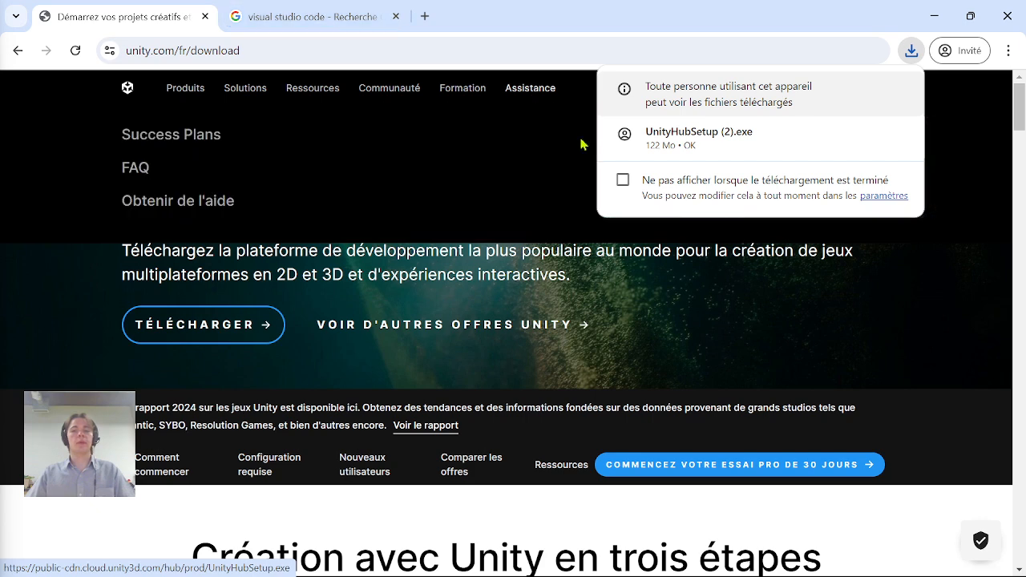
# - Try to install Unity Hub from the downloaded setup file, accepting the licence and the folder C:\Program Files\Unity Hub
pyautogui.click(783, 146)
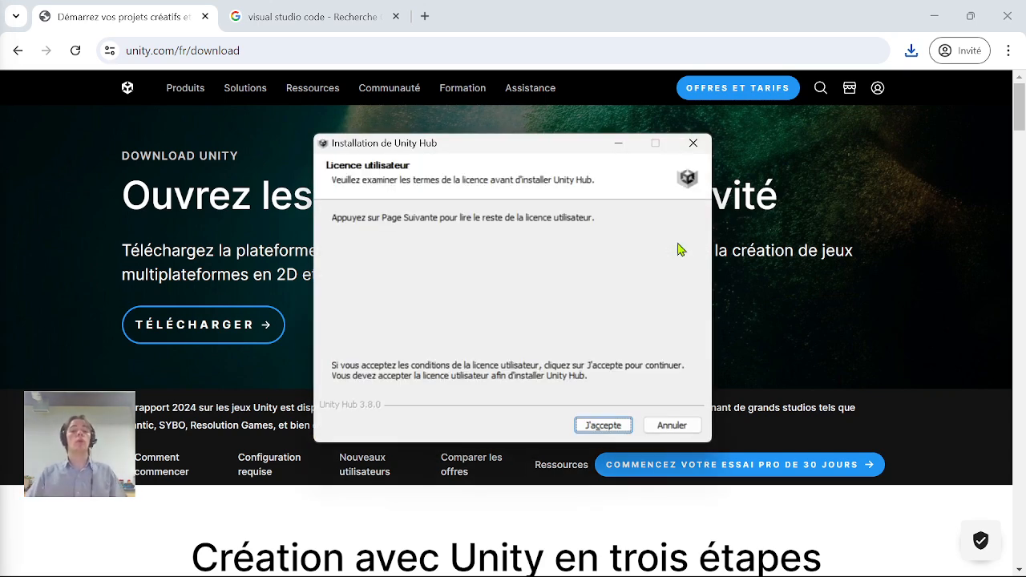
pyautogui.click(601, 426)
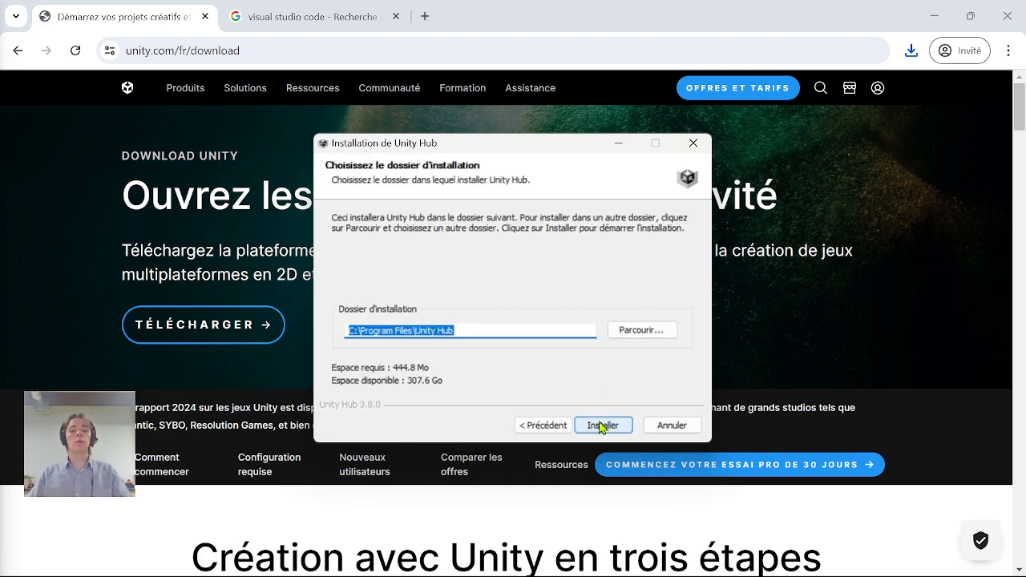
pyautogui.click(601, 425)
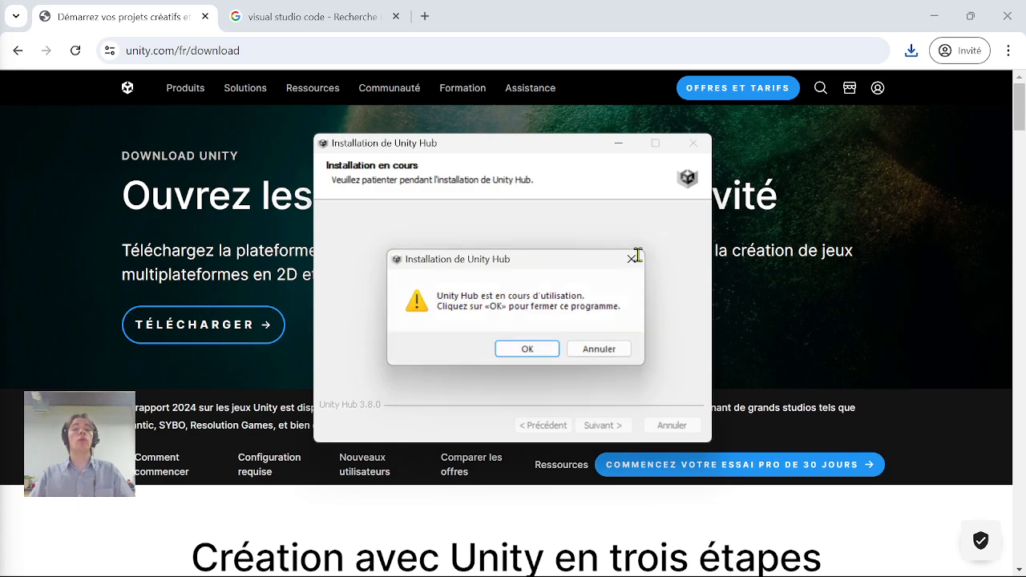
pyautogui.click(633, 259)
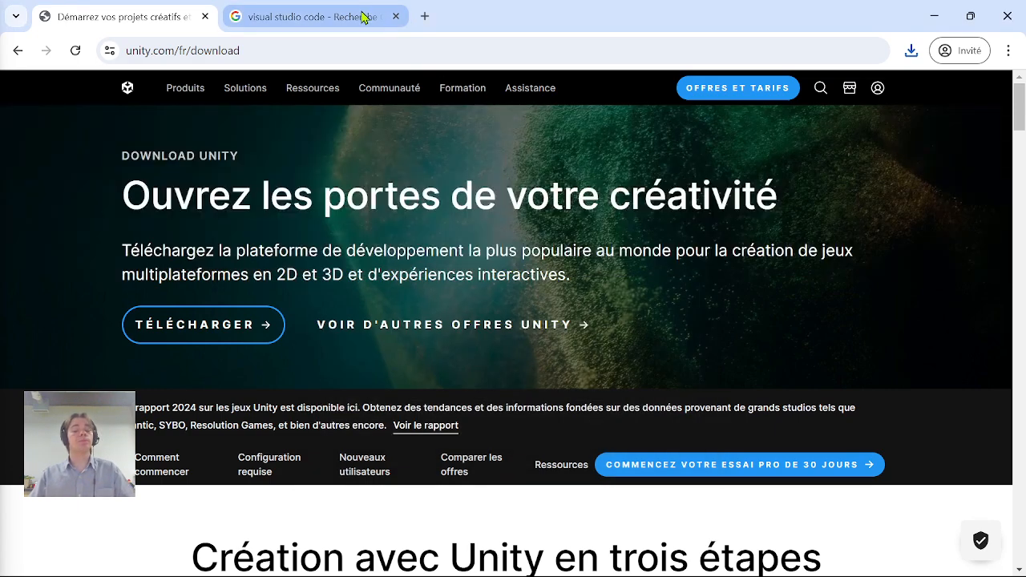
# - Open Visual Studio Code's download page from its search results and save the Windows installer in the Téléchargements folder
pyautogui.moveTo(331, 16)
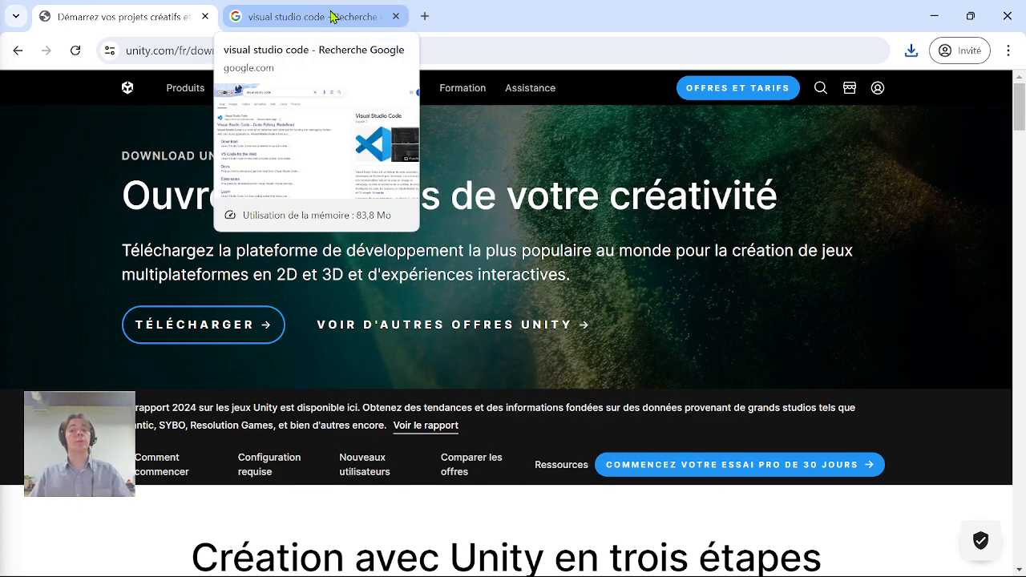
pyautogui.click(331, 16)
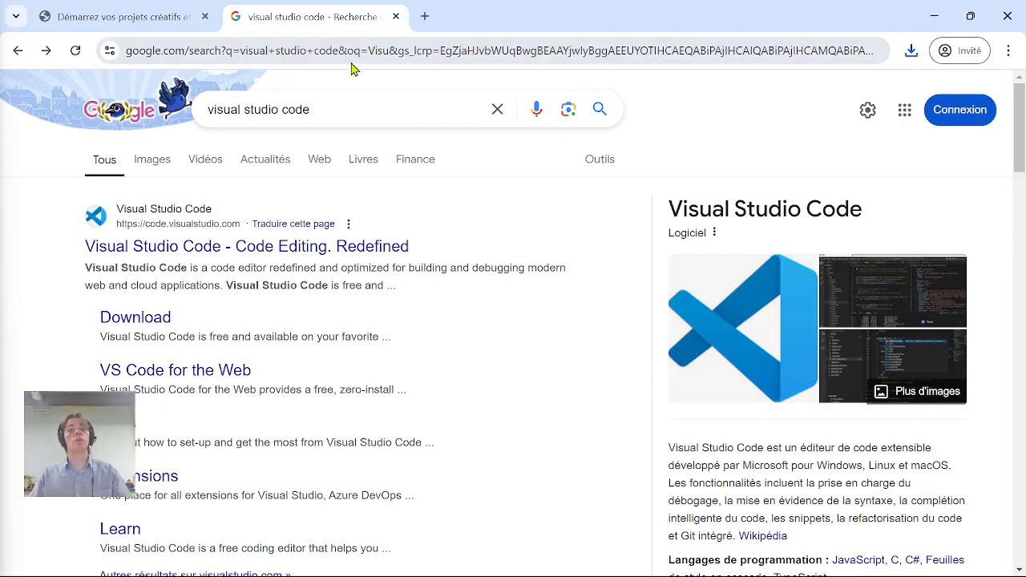
pyautogui.tripleClick(341, 105)
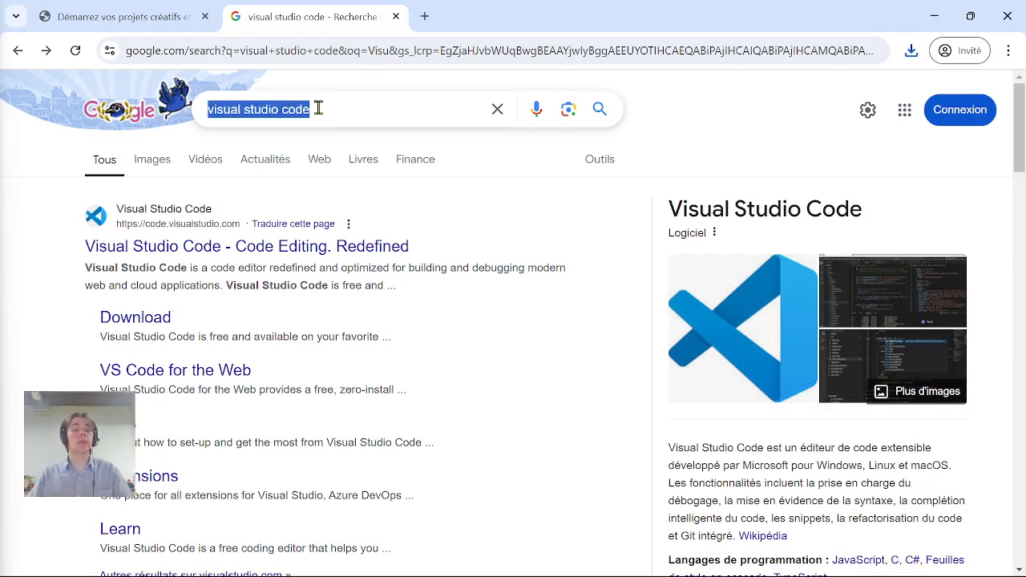
pyautogui.click(152, 329)
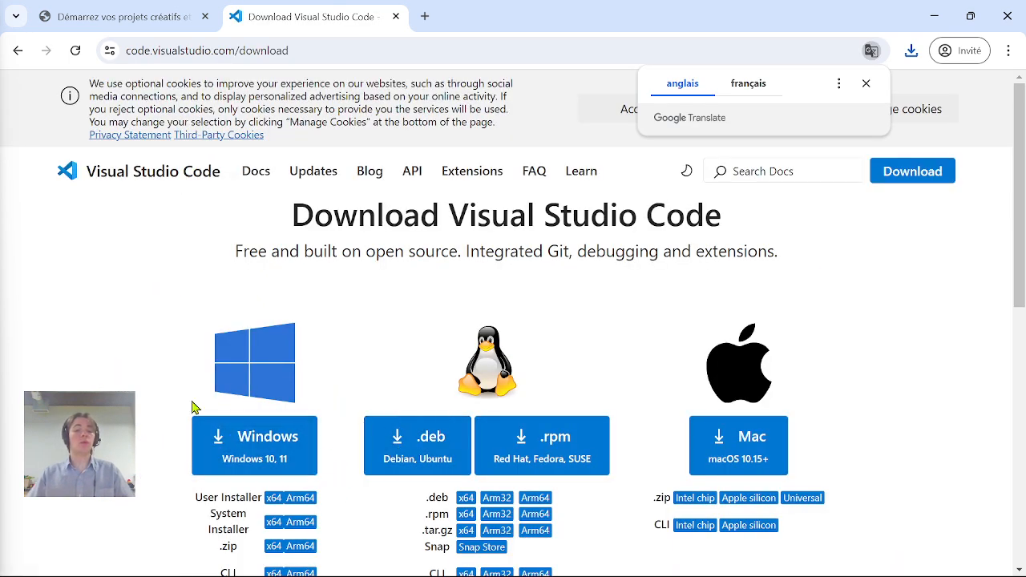
pyautogui.scroll(-1, 192, 404)
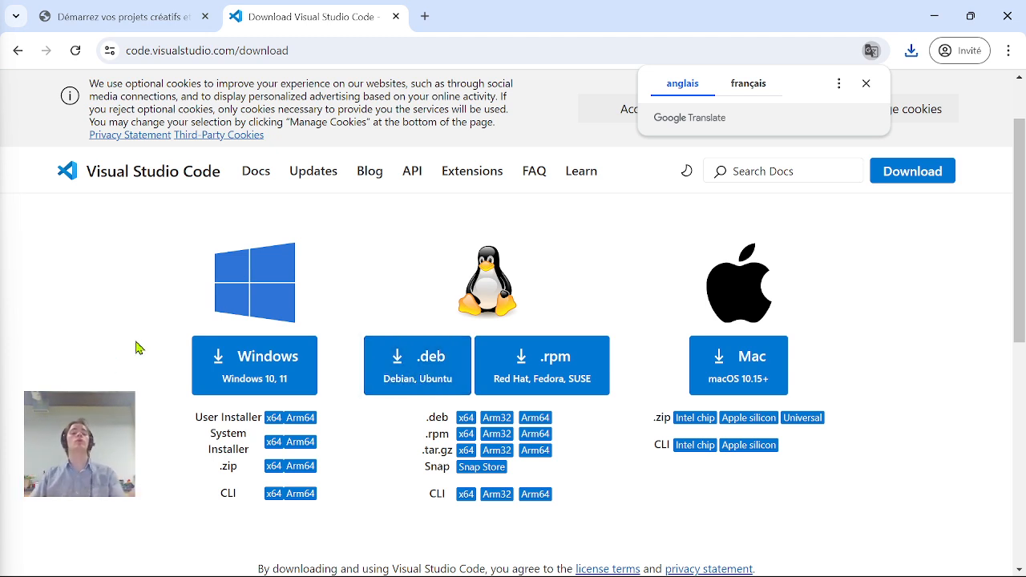
pyautogui.click(245, 380)
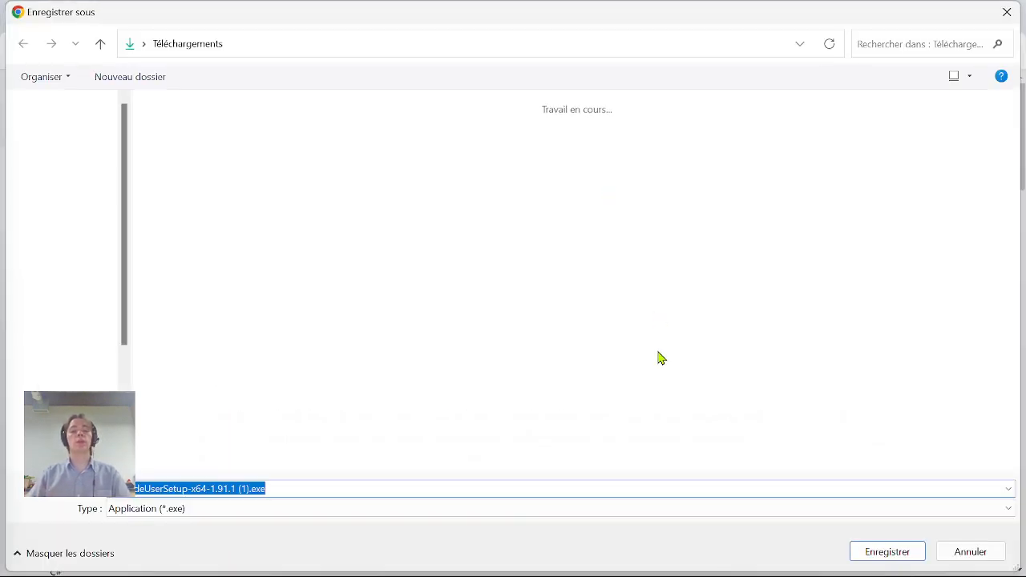
pyautogui.click(881, 476)
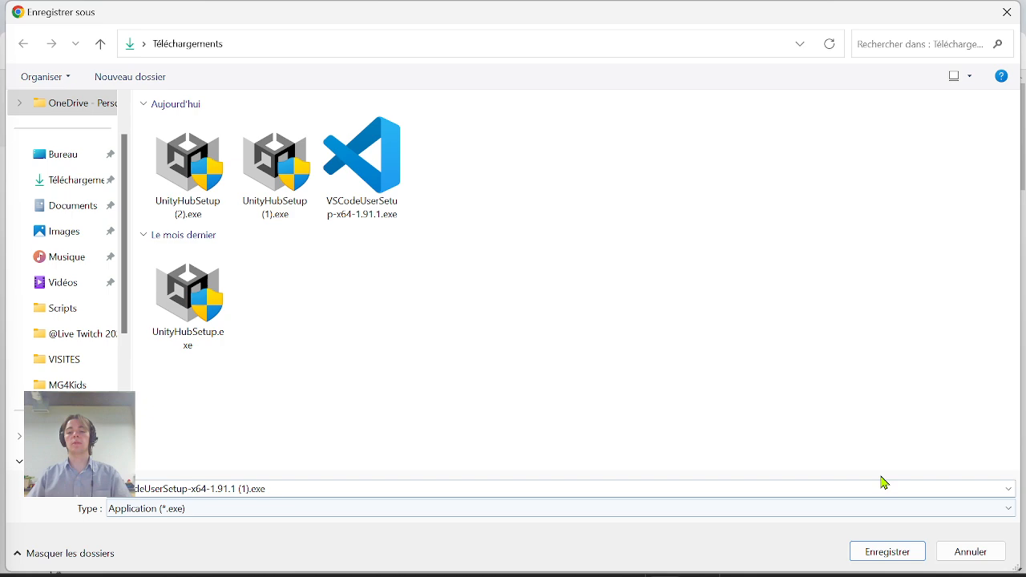
pyautogui.click(893, 555)
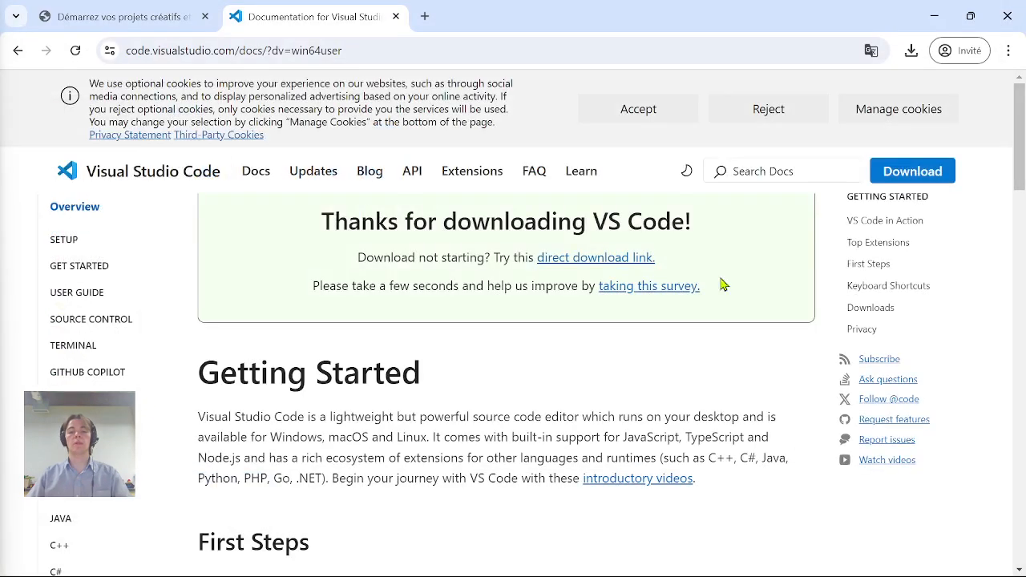
# - Try to run the newly downloaded Visual Studio Code installer, VSCodeUserSetup-x64-1.91.1 (1).exe
pyautogui.click(910, 51)
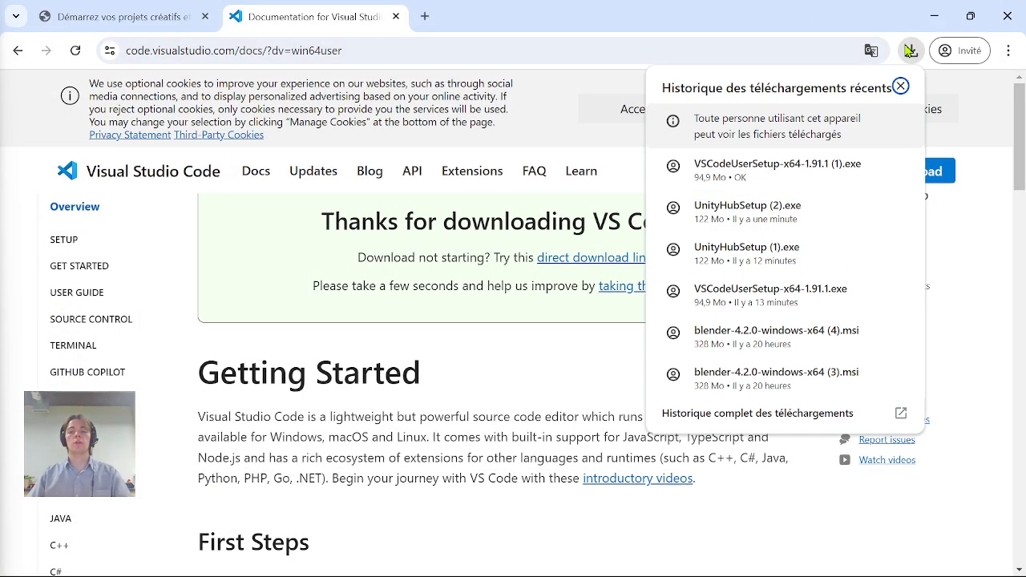
pyautogui.click(760, 168)
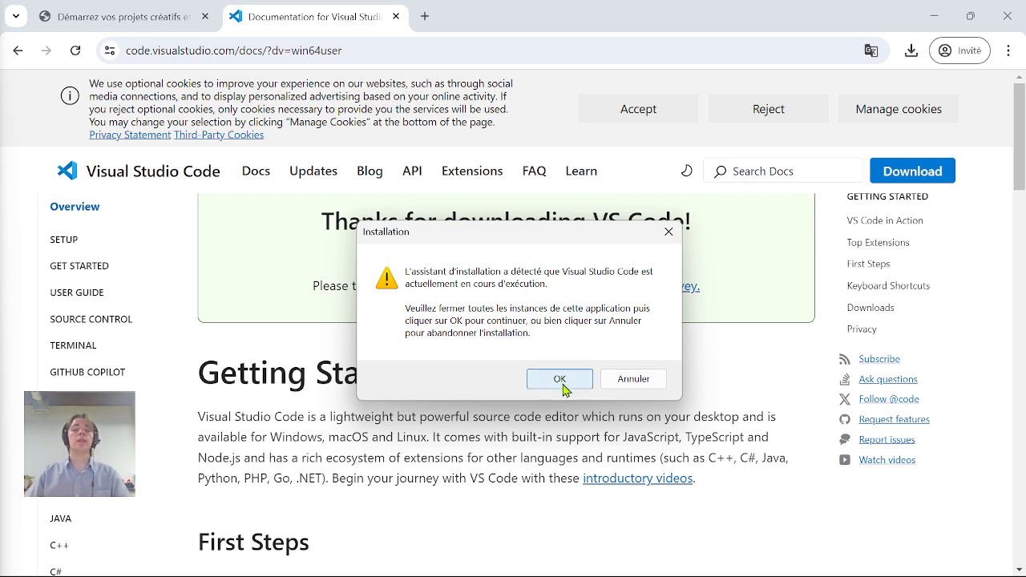
pyautogui.click(564, 385)
pyautogui.click(564, 385)
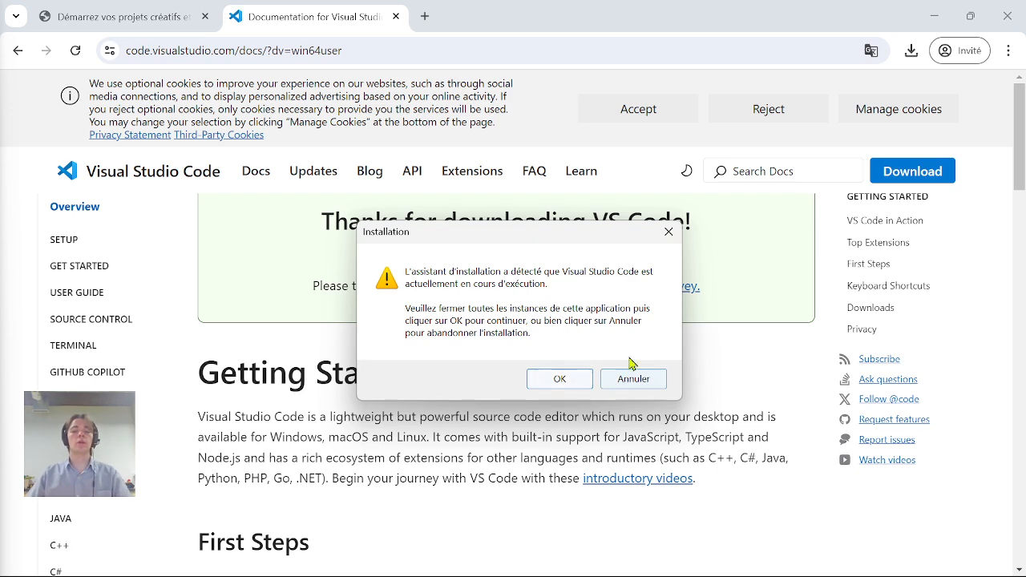
pyautogui.click(669, 232)
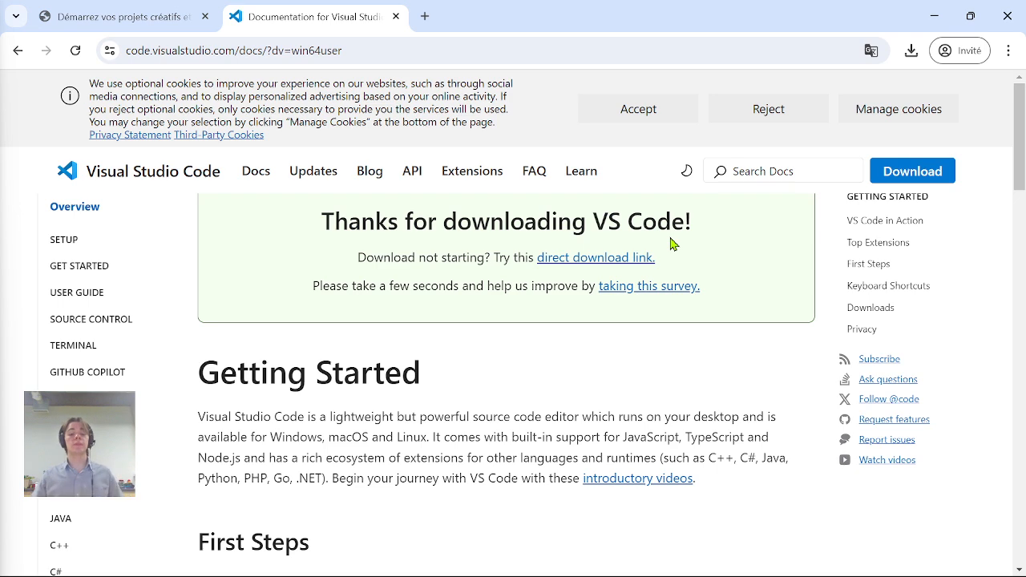
# - Switch to the running Visual Studio Code window to view its interface, and minimise it again
pyautogui.press('super')
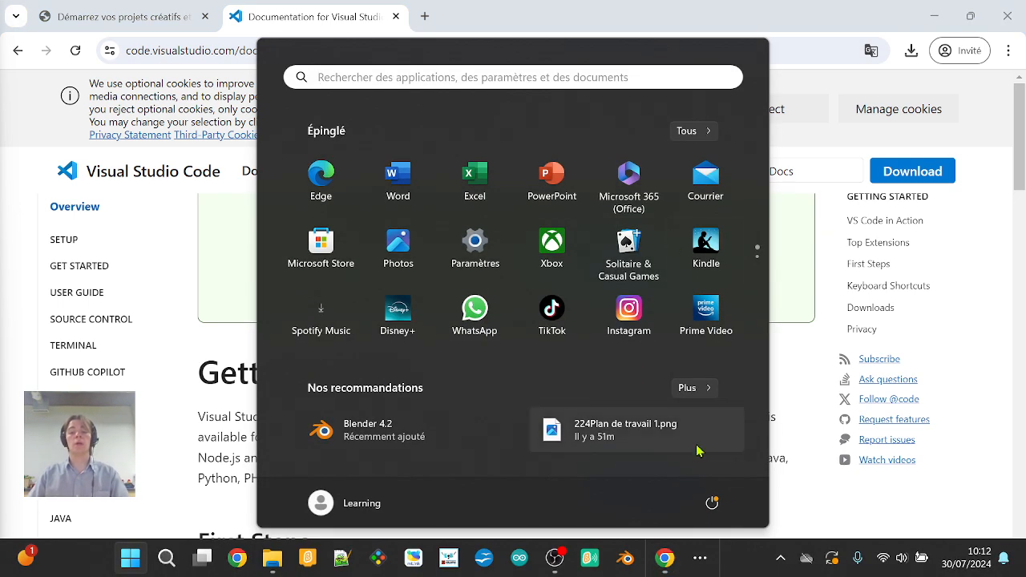
pyautogui.click(813, 399)
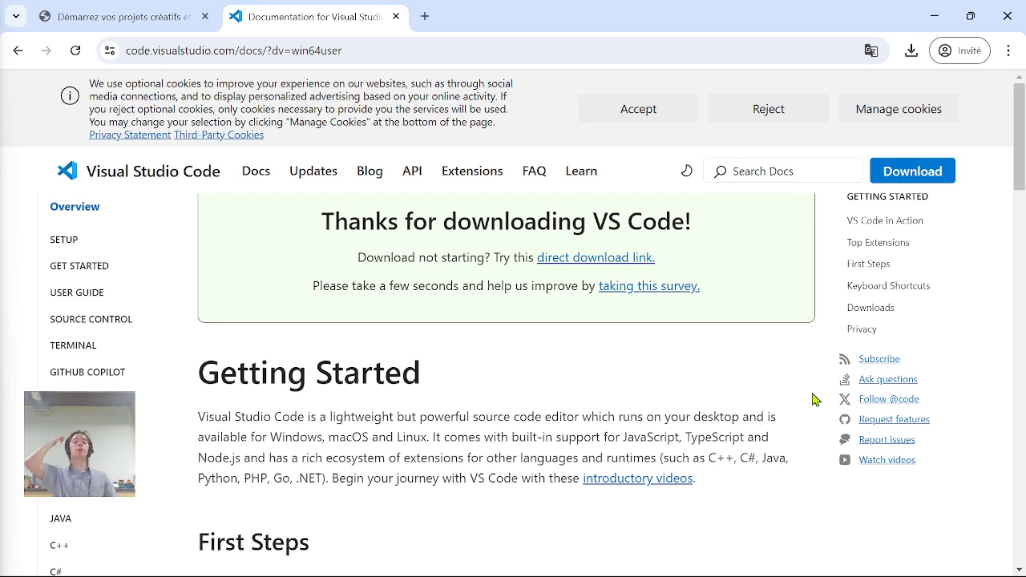
pyautogui.press('super')
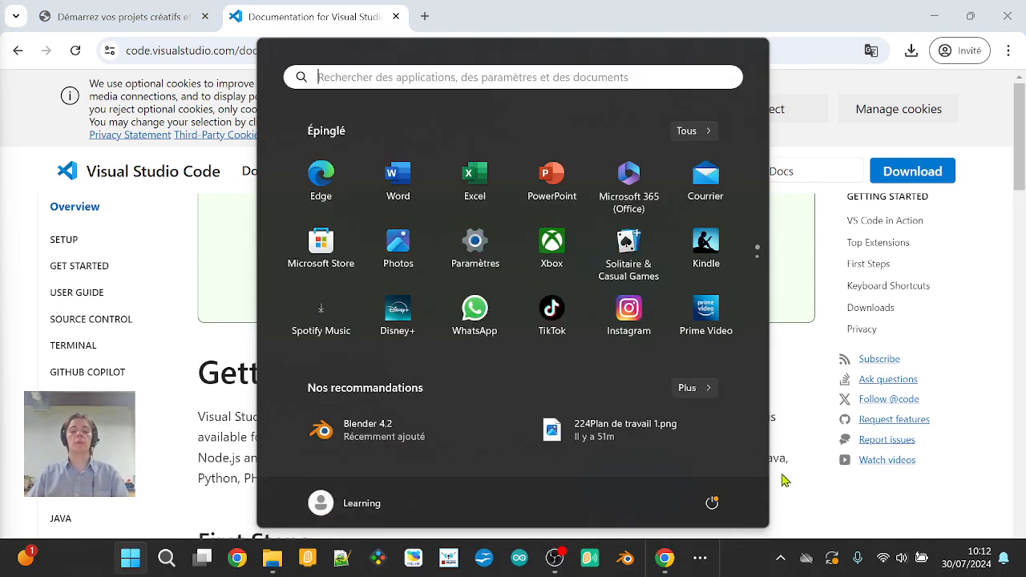
pyautogui.click(699, 558)
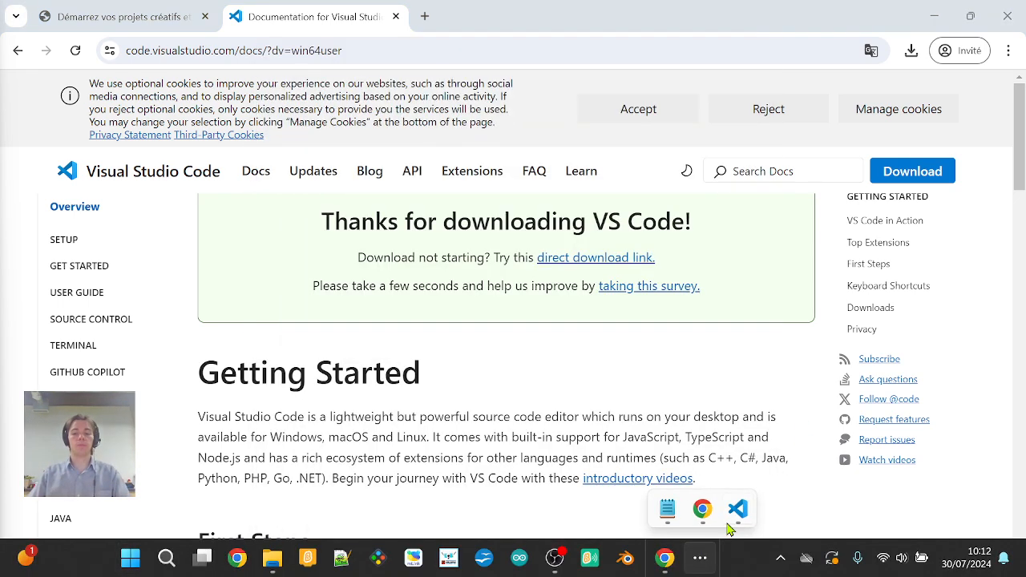
pyautogui.click(729, 528)
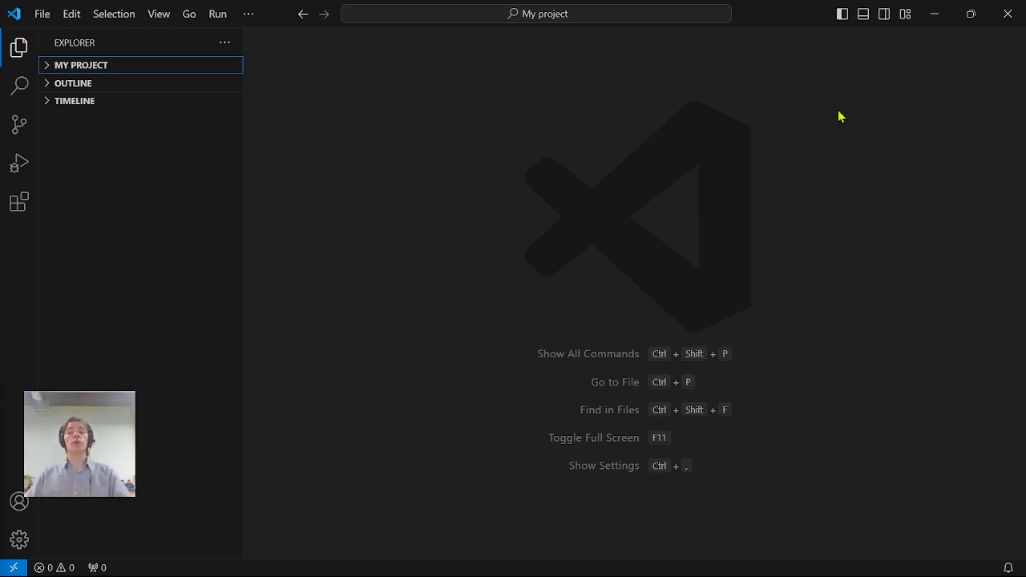
pyautogui.click(935, 13)
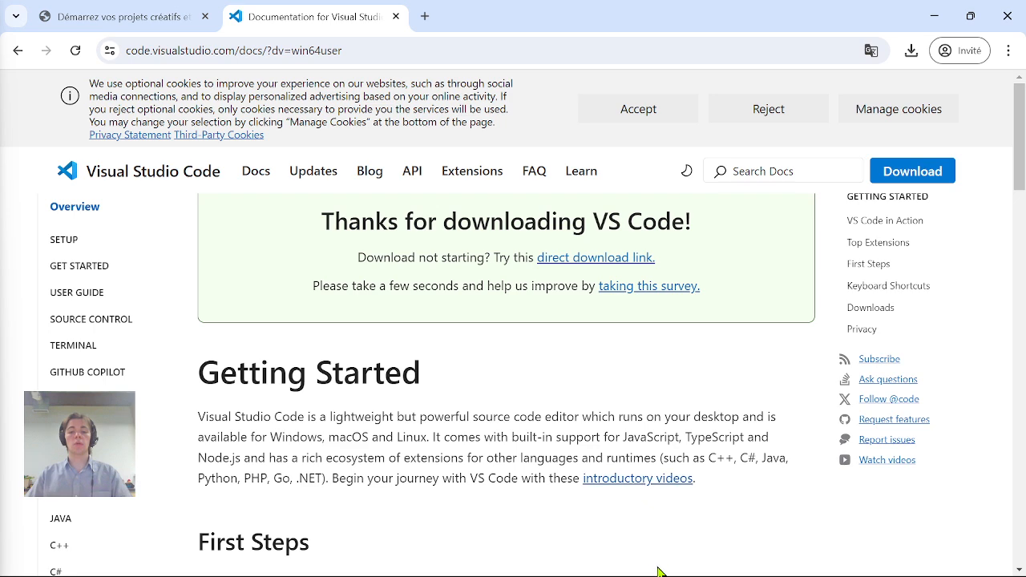
# - Find Unity Hub among the installed applications by searching for "uni" and launch it
pyautogui.moveTo(664, 575)
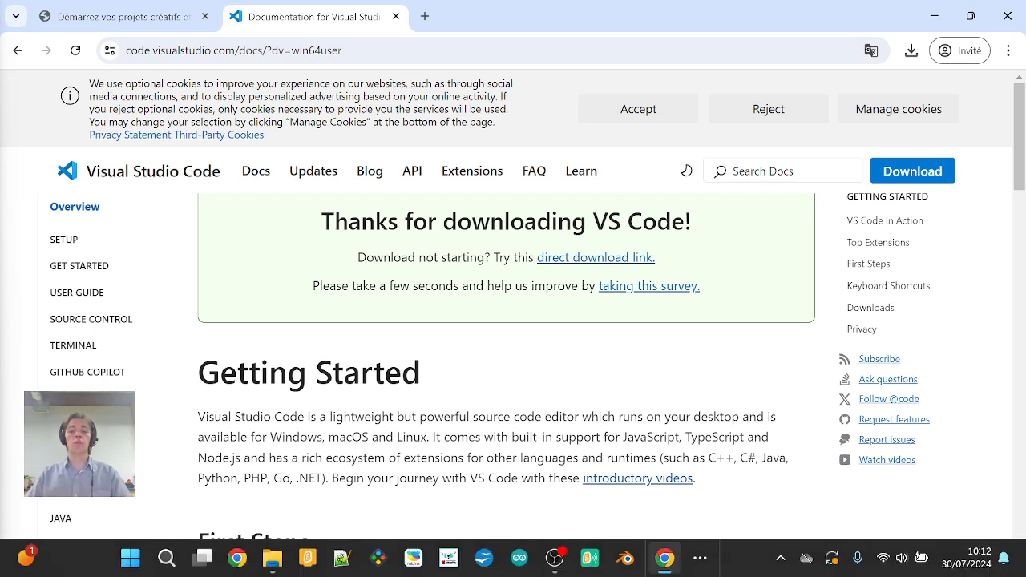
pyautogui.click(700, 558)
pyautogui.press('super')
pyautogui.write('un')
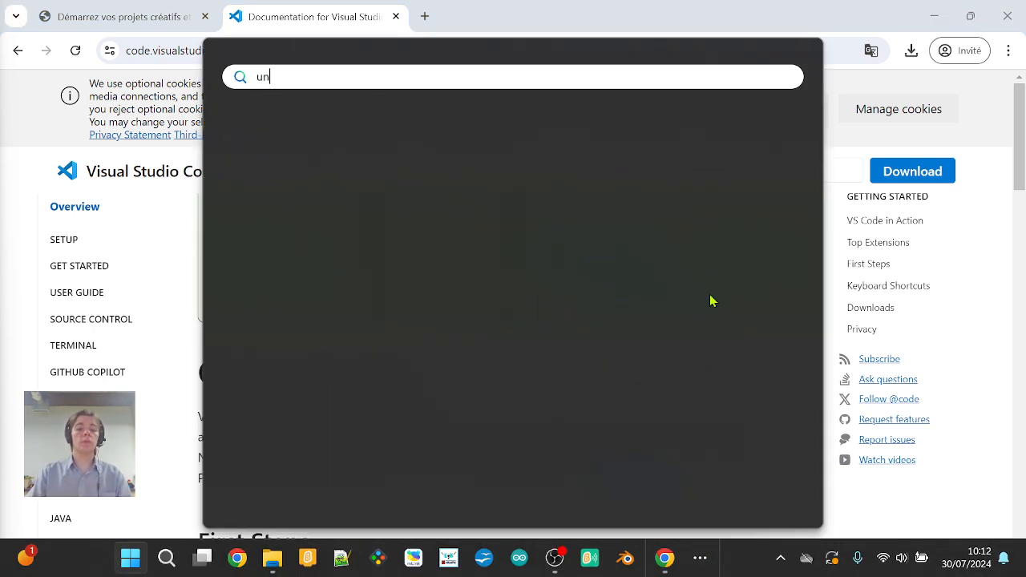
pyautogui.write('i')
pyautogui.press('Return')
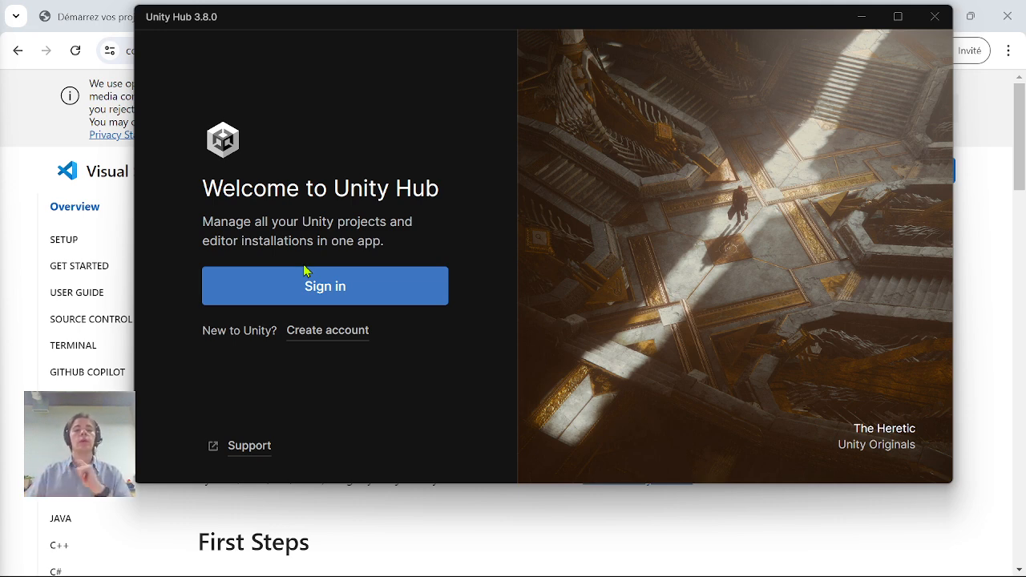
# - Start creating a Unity account from Unity Hub and sign out of the Unity ID already connected in the browser
pyautogui.click(310, 340)
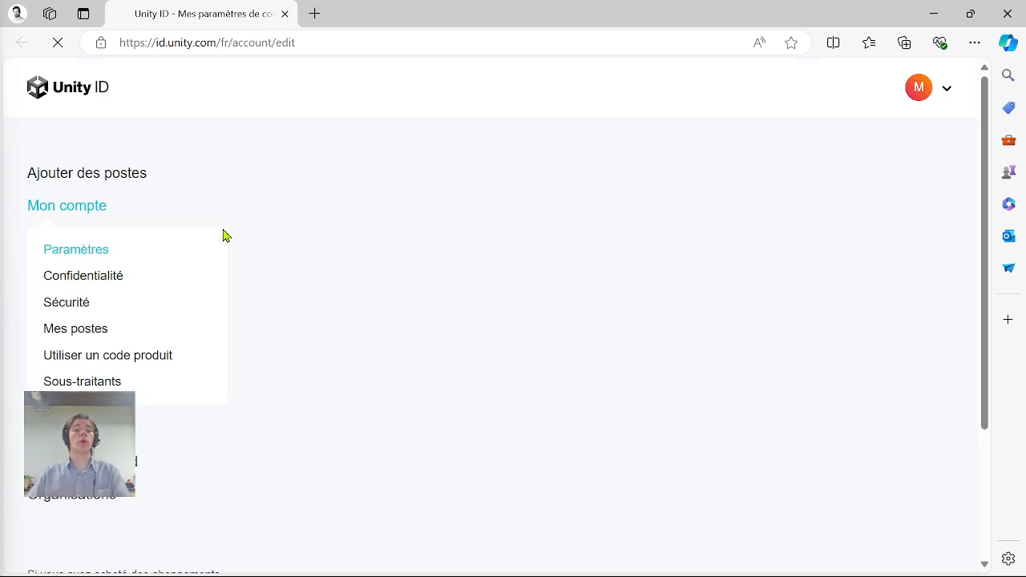
pyautogui.click(937, 97)
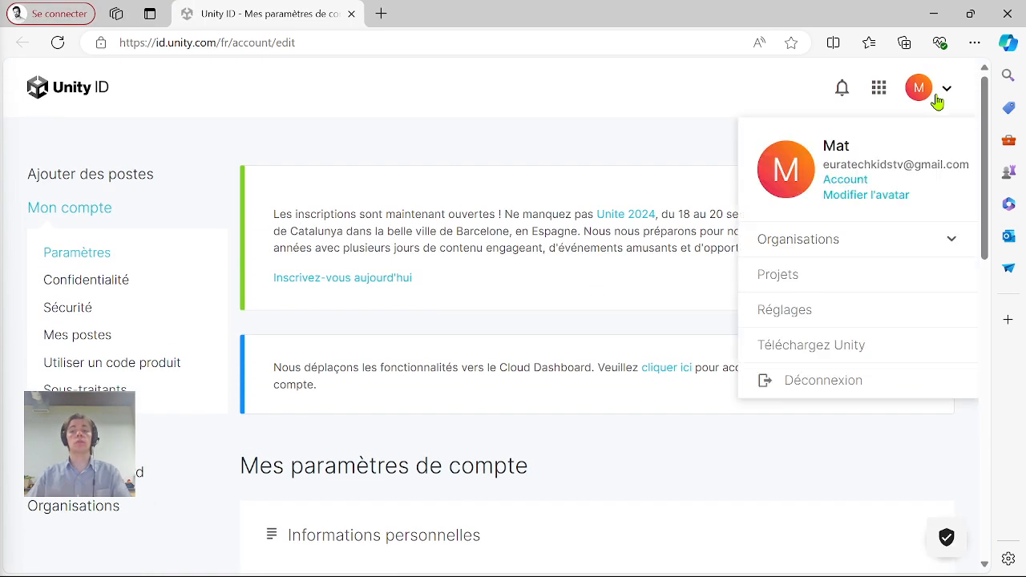
pyautogui.click(825, 382)
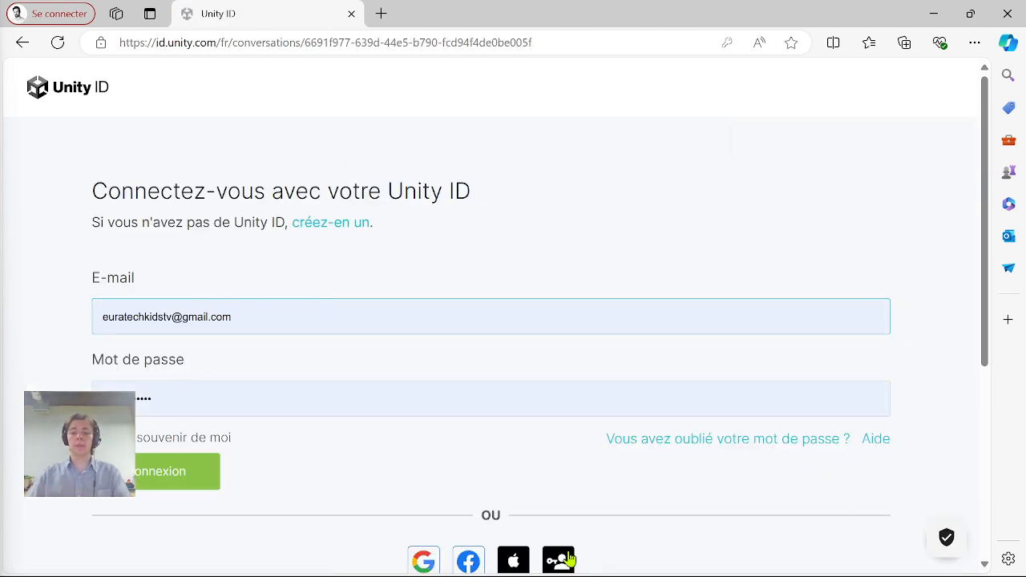
# - Open the Unity ID registration form and clear the prefilled password and username fields
pyautogui.moveTo(585, 570)
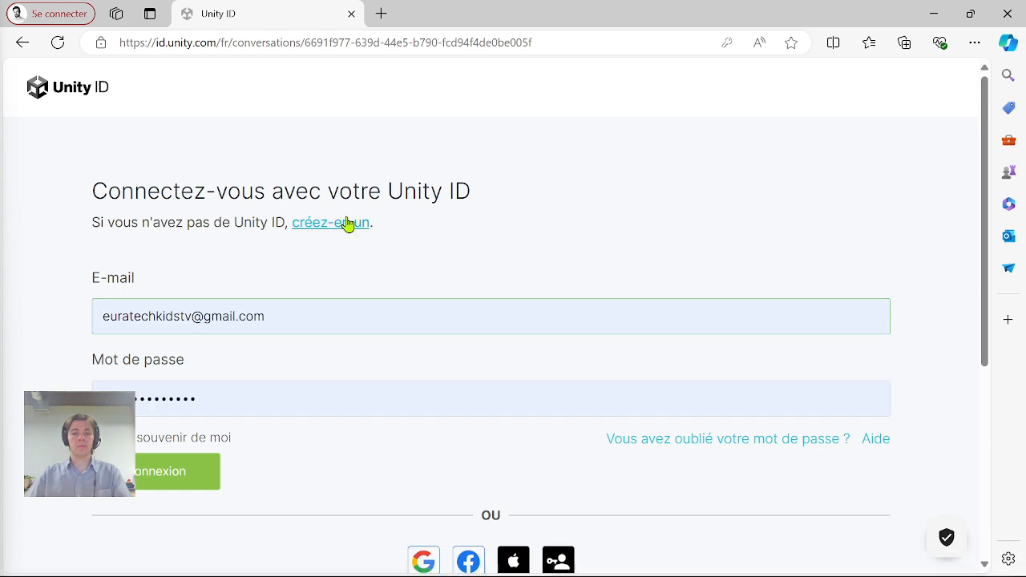
pyautogui.click(348, 222)
pyautogui.click(155, 286)
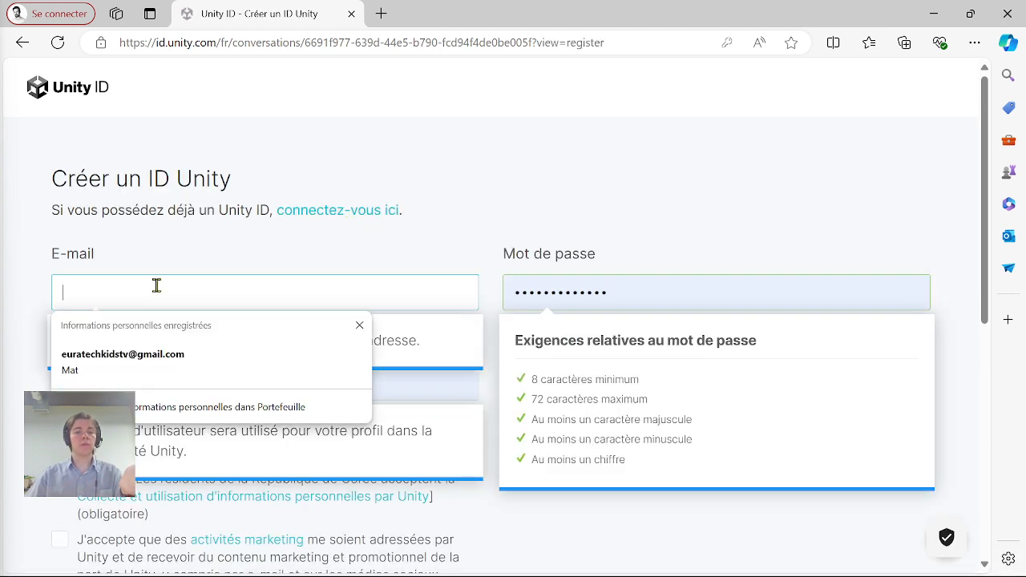
pyautogui.click(97, 289)
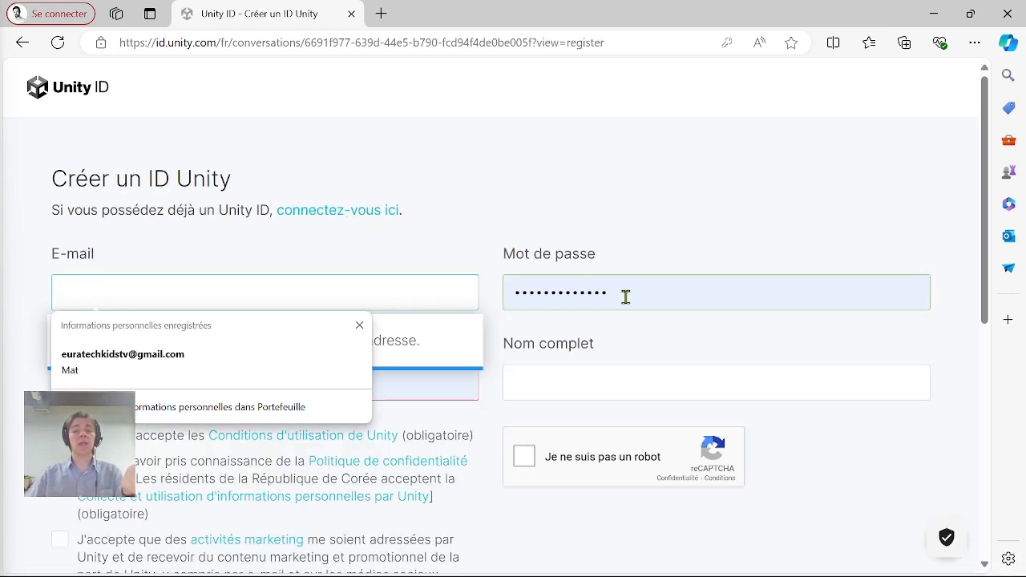
pyautogui.moveTo(626, 297); pyautogui.dragTo(183, 320)
pyautogui.write('••')
pyautogui.press('BackSpace')
pyautogui.press('BackSpace')
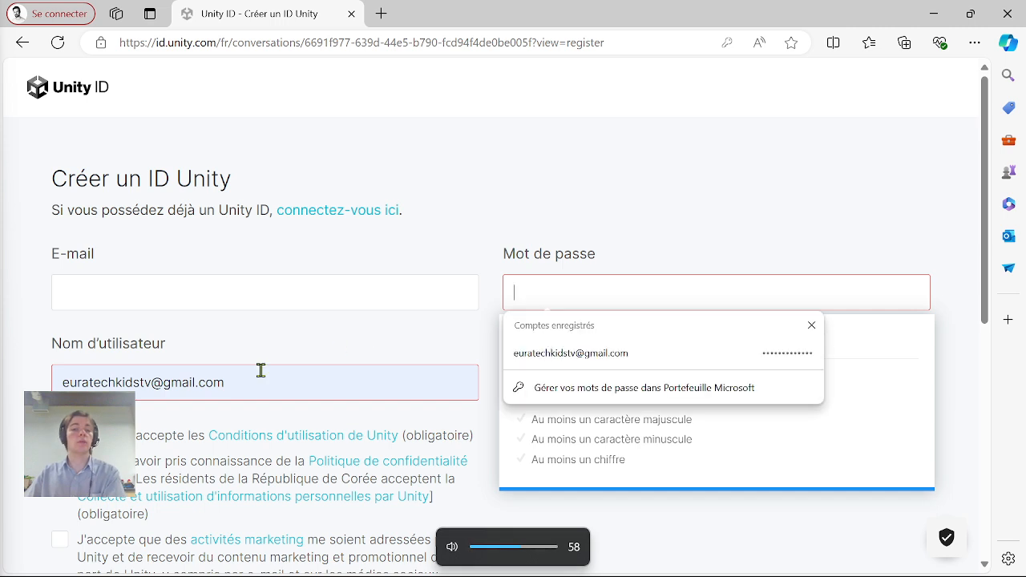
pyautogui.press('Tab')
pyautogui.press('BackSpace')
# - Examine the full name, password and username fields of the registration form, including the username requirements
pyautogui.click(580, 392)
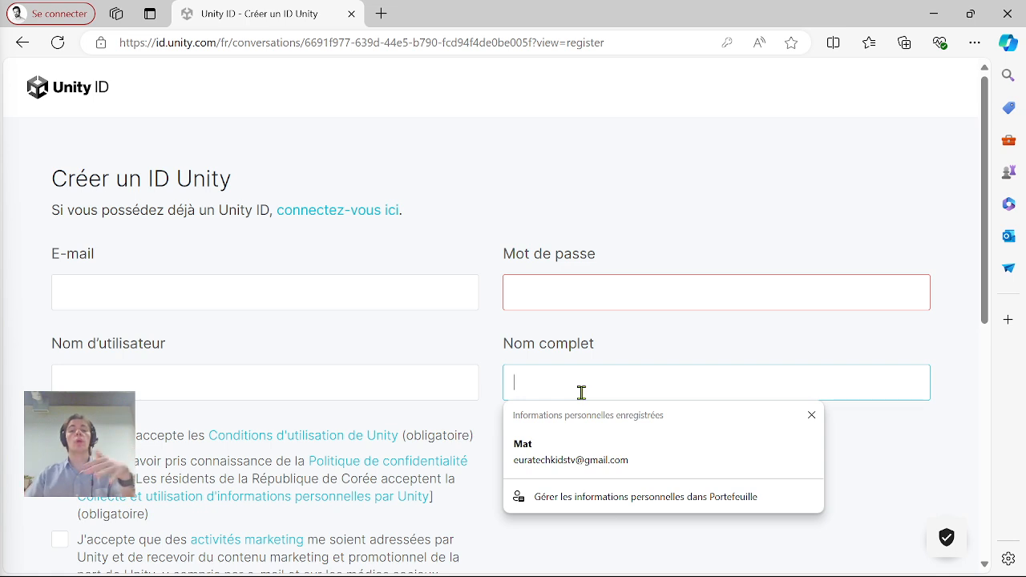
pyautogui.click(639, 318)
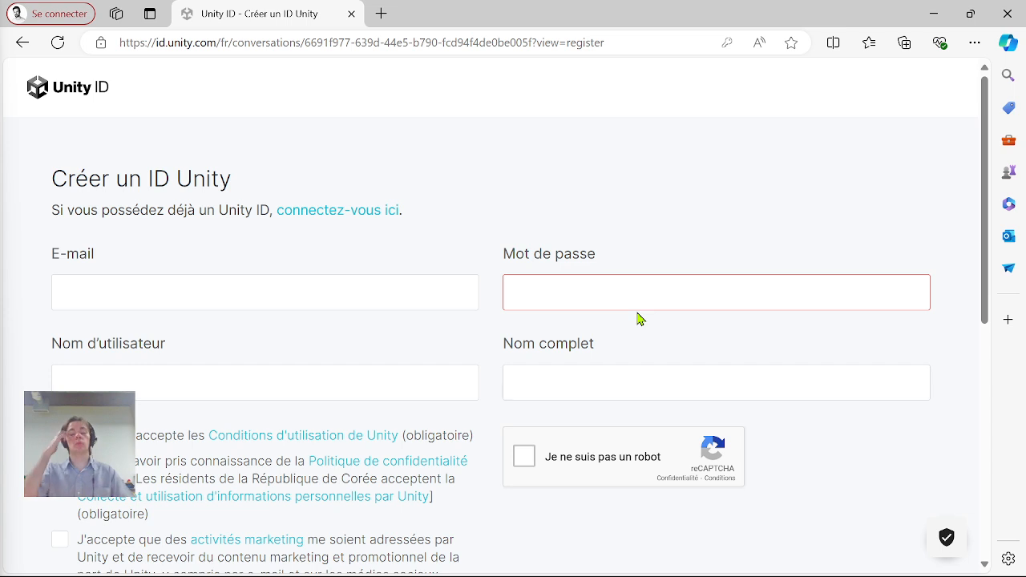
pyautogui.click(311, 365)
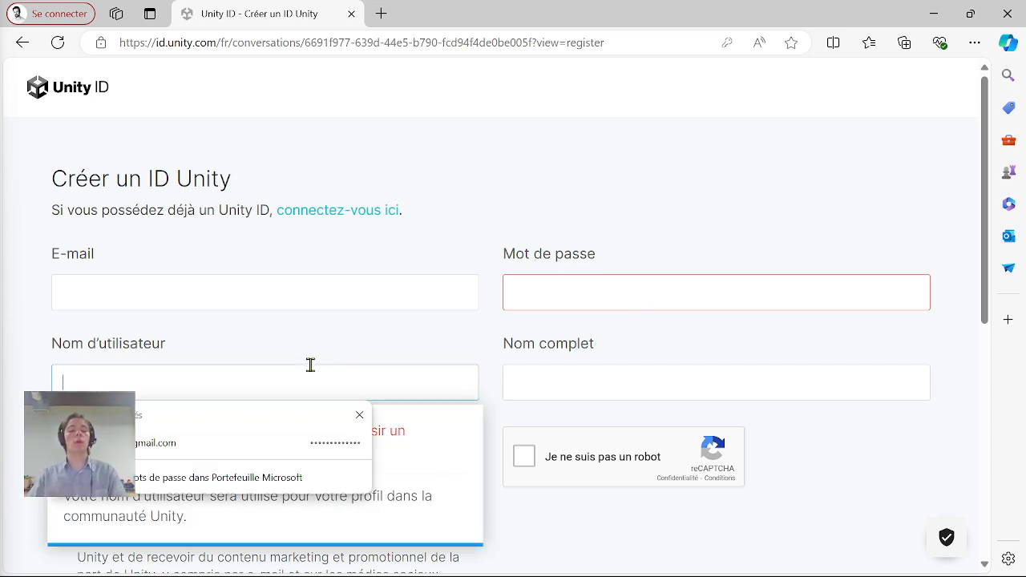
pyautogui.scroll(-1, 337, 363)
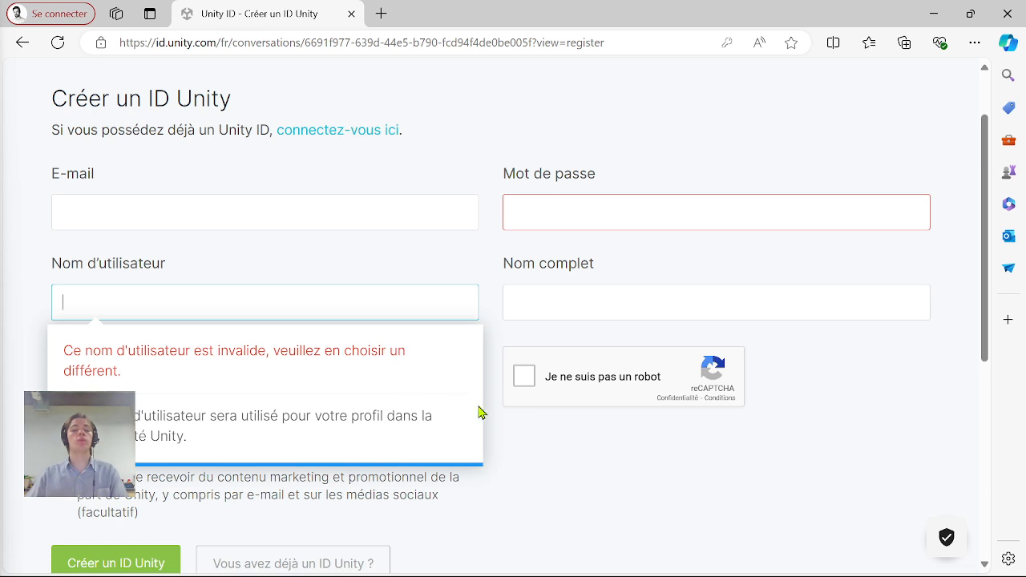
pyautogui.scroll(-1, 568, 484)
pyautogui.click(516, 380)
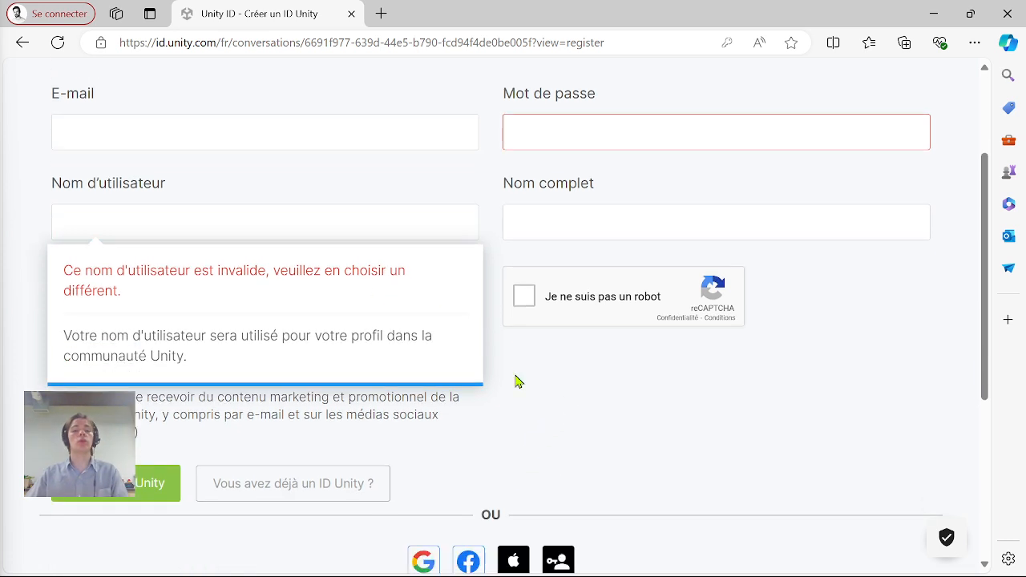
pyautogui.click(287, 224)
pyautogui.click(636, 221)
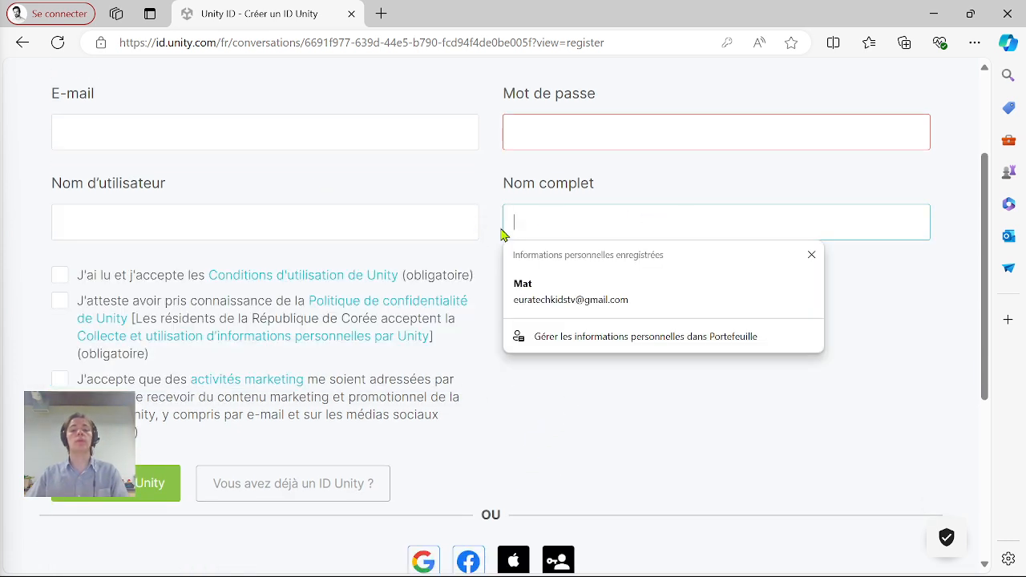
pyautogui.click(812, 255)
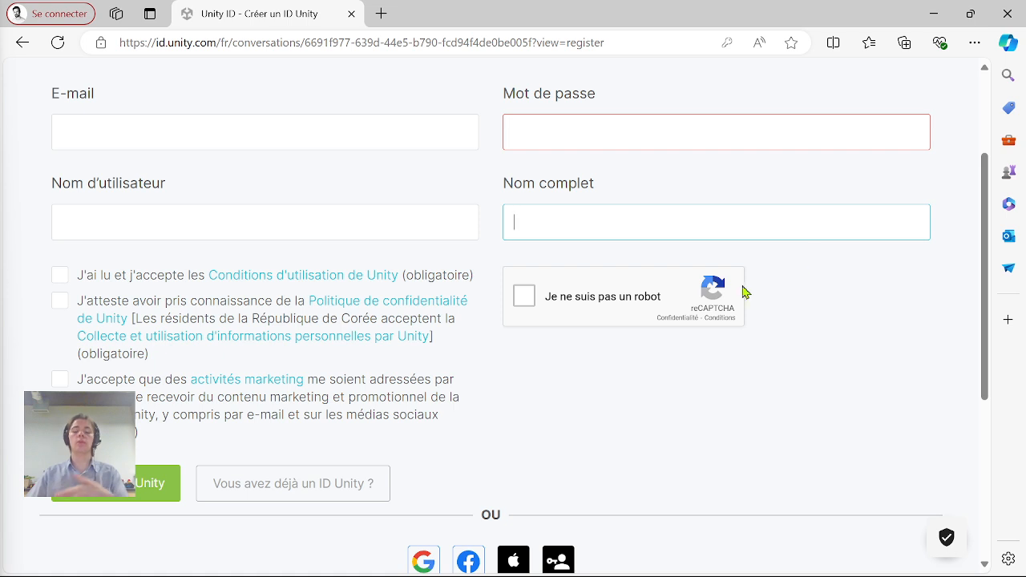
# - Complete the reCAPTCHA check and accept the terms of use, the privacy policy and the marketing activities
pyautogui.click(595, 312)
pyautogui.click(60, 275)
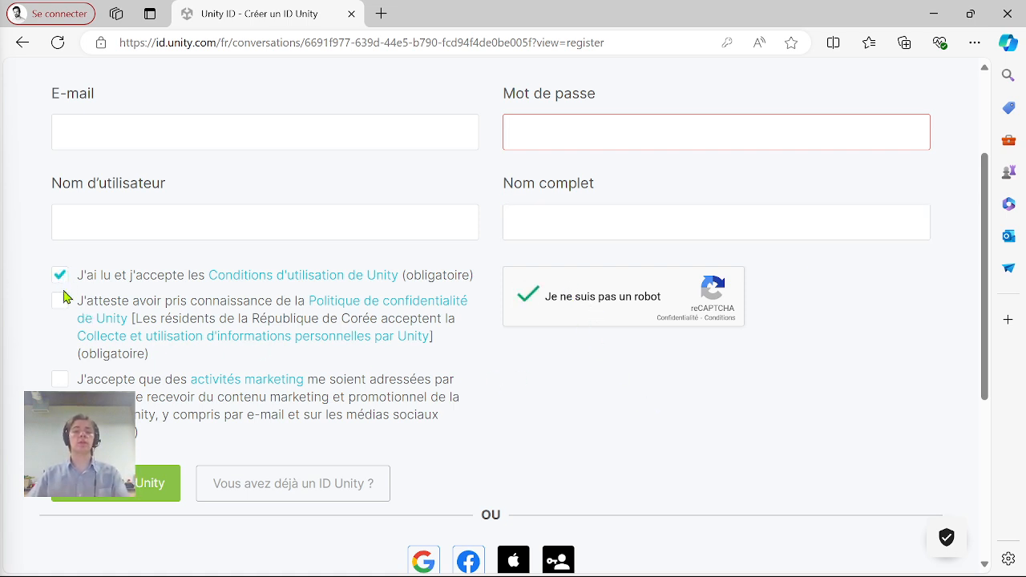
pyautogui.click(61, 300)
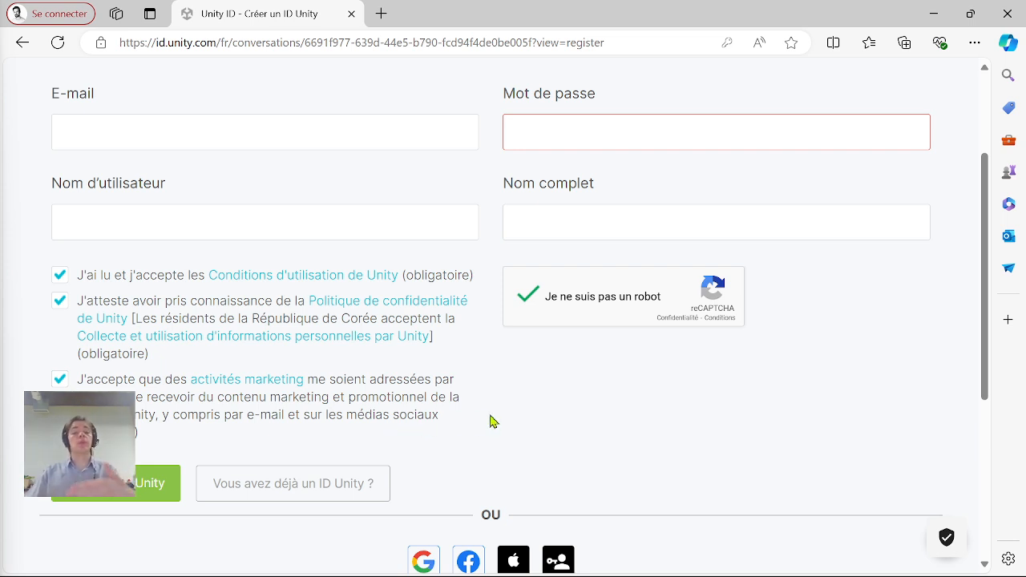
# - Switch to Unity Hub and sign in with the existing Unity ID through the browser sign-in page
pyautogui.moveTo(550, 562)
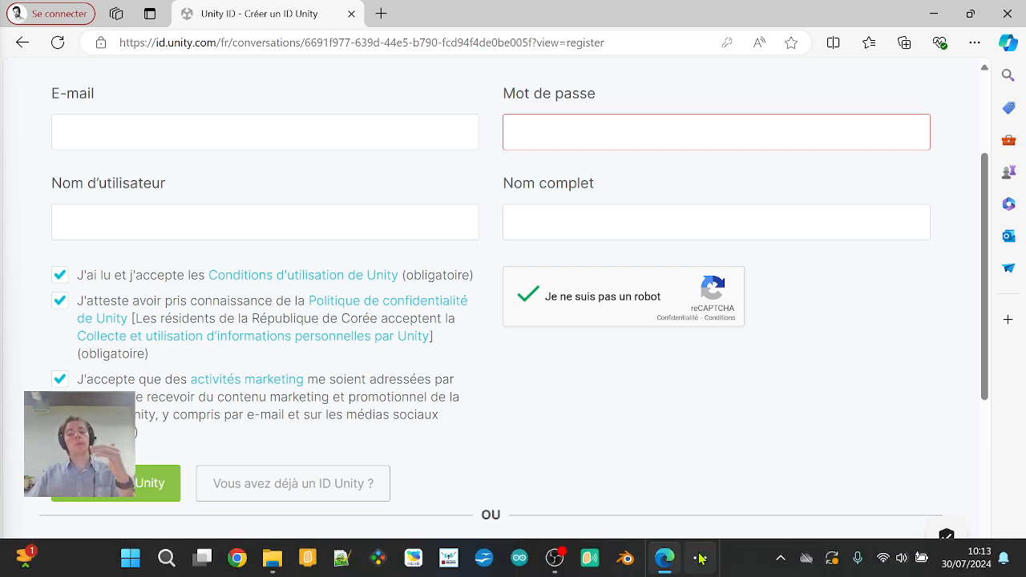
pyautogui.click(699, 559)
pyautogui.click(738, 520)
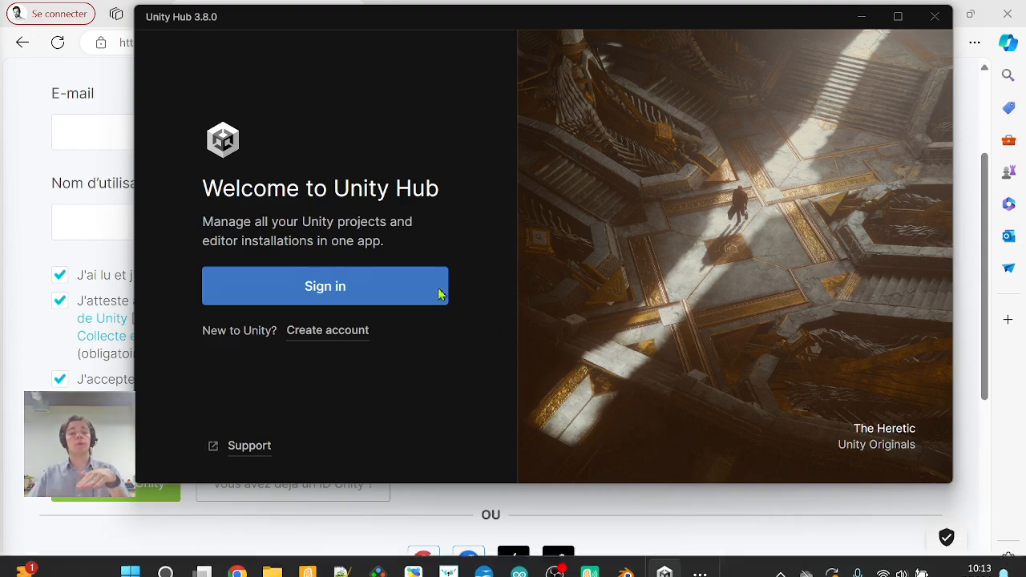
pyautogui.click(332, 297)
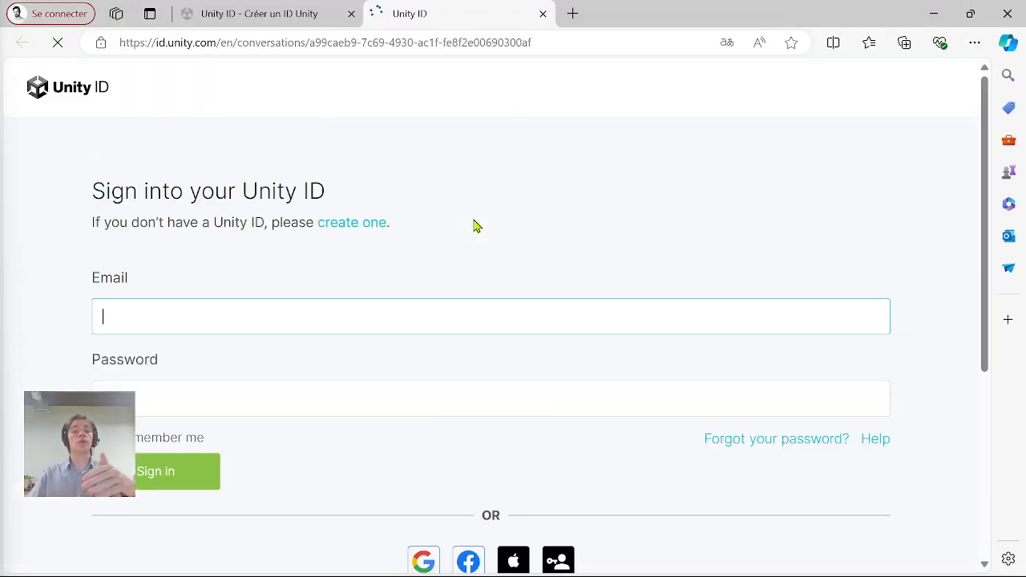
pyautogui.click(181, 471)
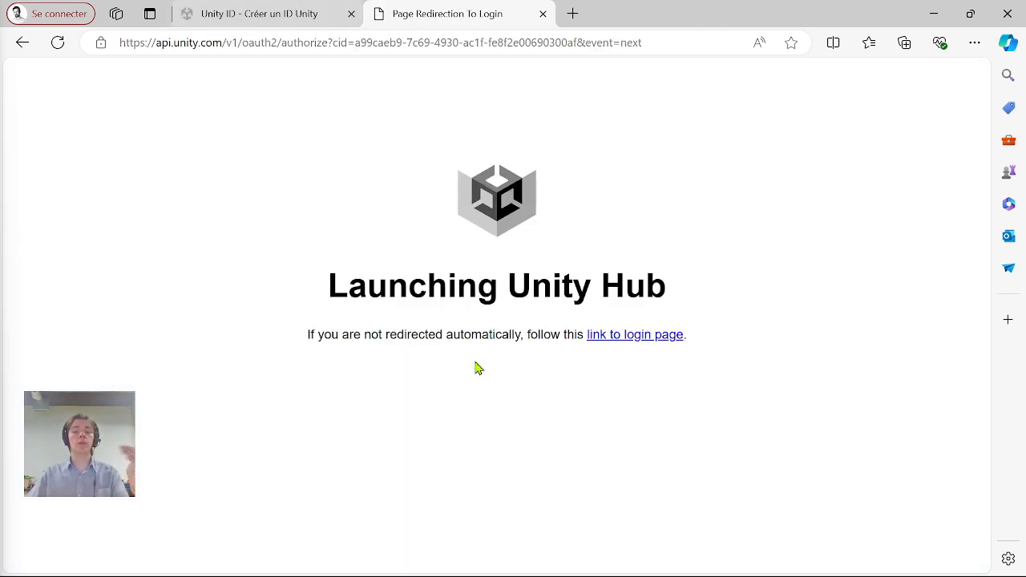
# - Return to Unity Hub and agree to the Unity Personal license terms
pyautogui.press('super')
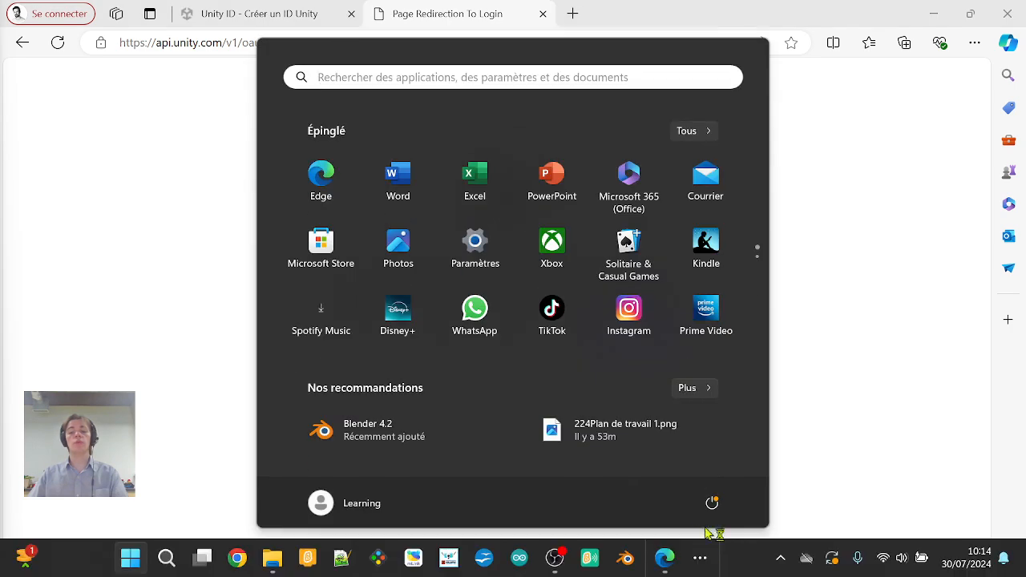
pyautogui.click(700, 558)
pyautogui.click(742, 509)
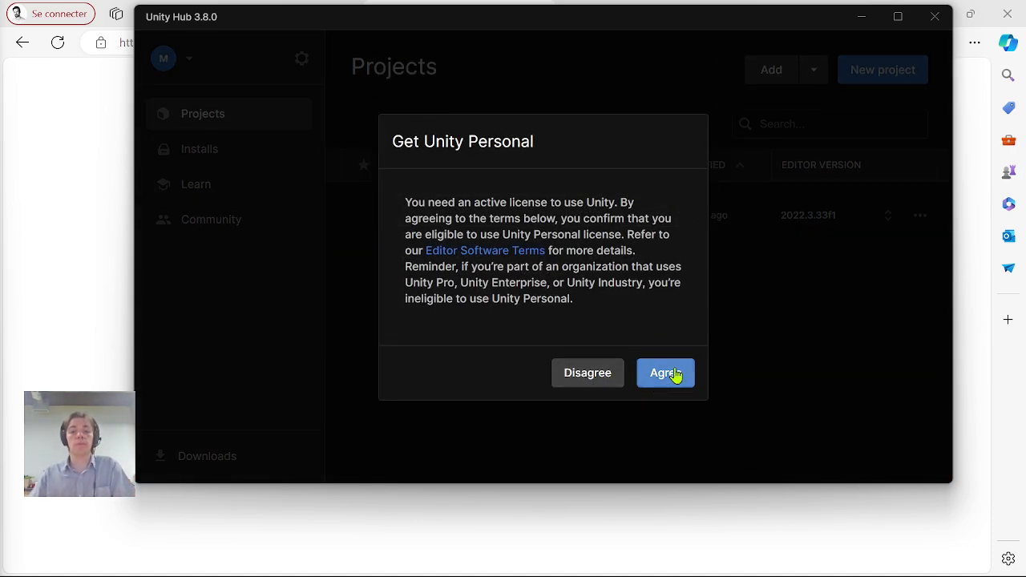
pyautogui.click(676, 374)
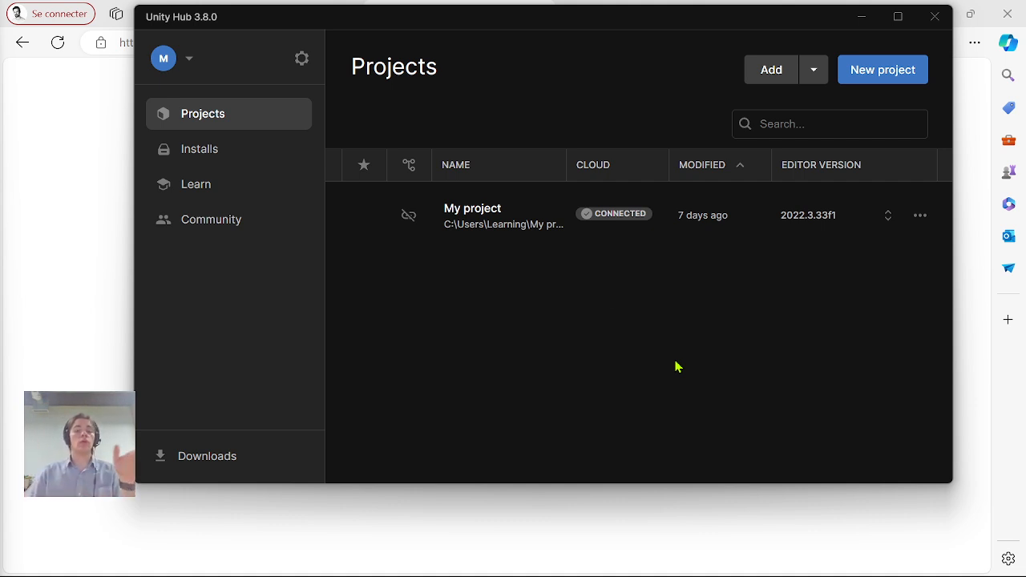
# - View the installed Unity editors and the official releases offered for installation, then close the release list
pyautogui.click(245, 162)
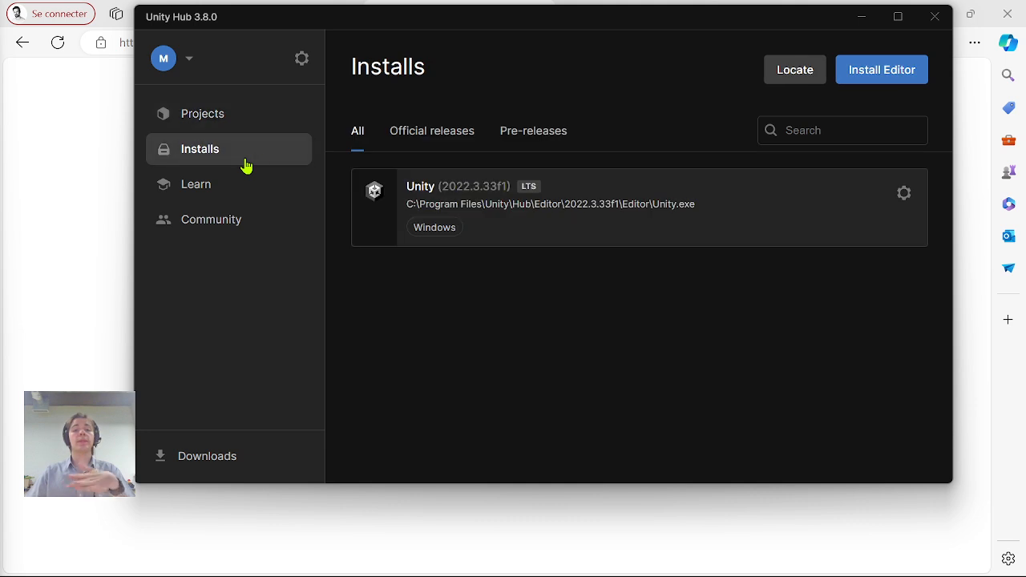
pyautogui.click(883, 72)
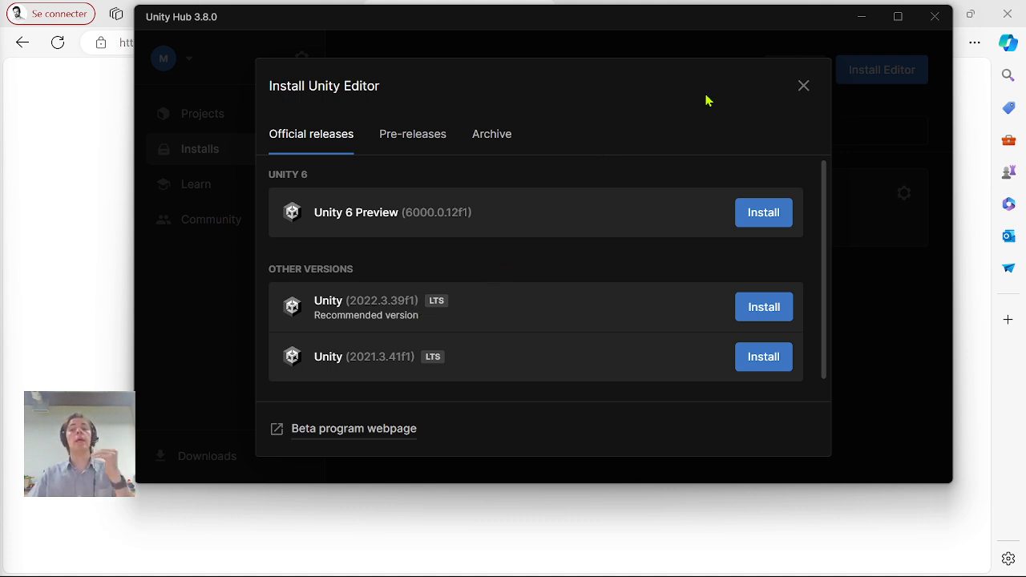
pyautogui.click(803, 87)
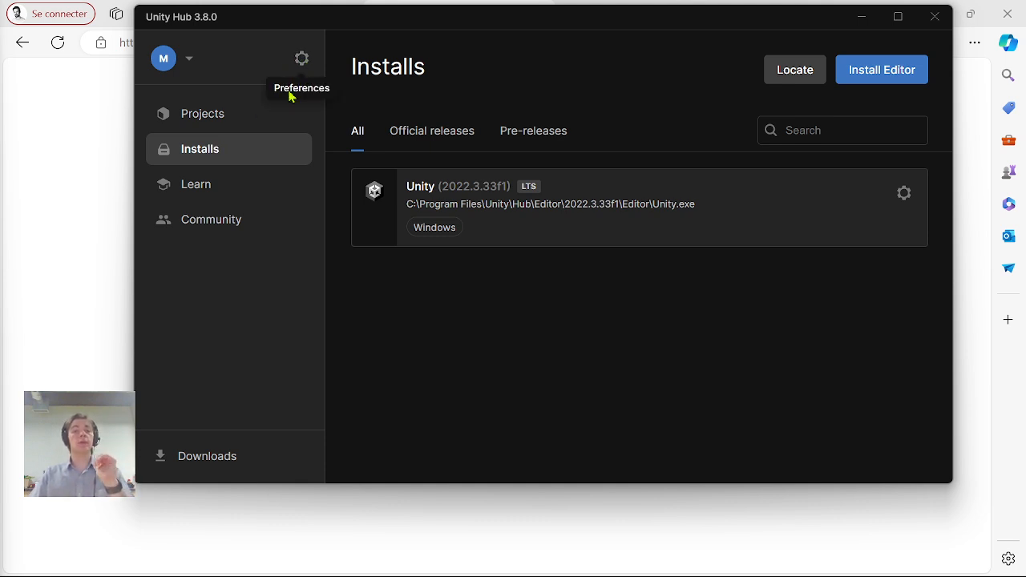
# - Check the active licenses in the Unity Hub preferences and review the options for adding a new license
pyautogui.click(304, 62)
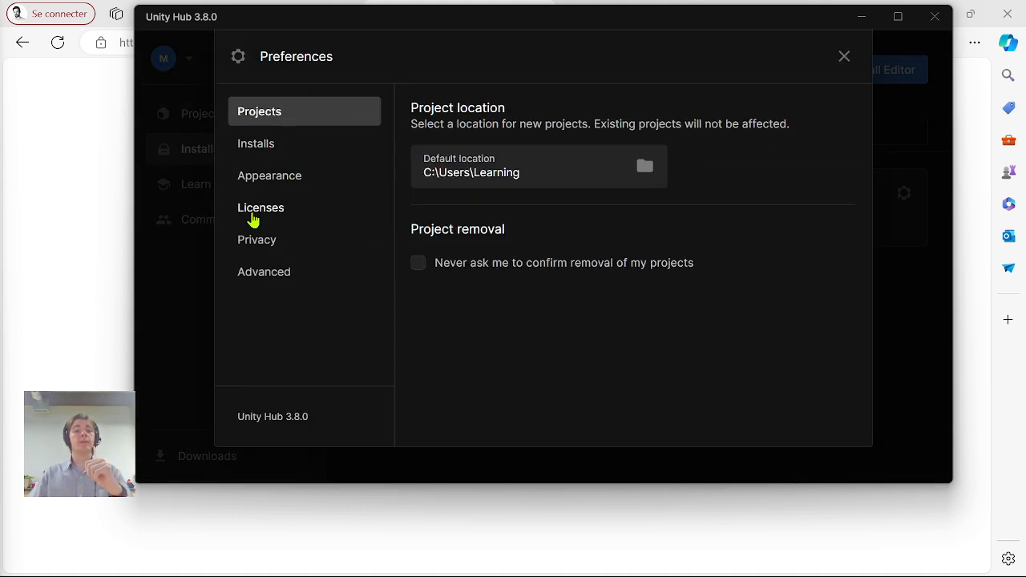
pyautogui.click(253, 216)
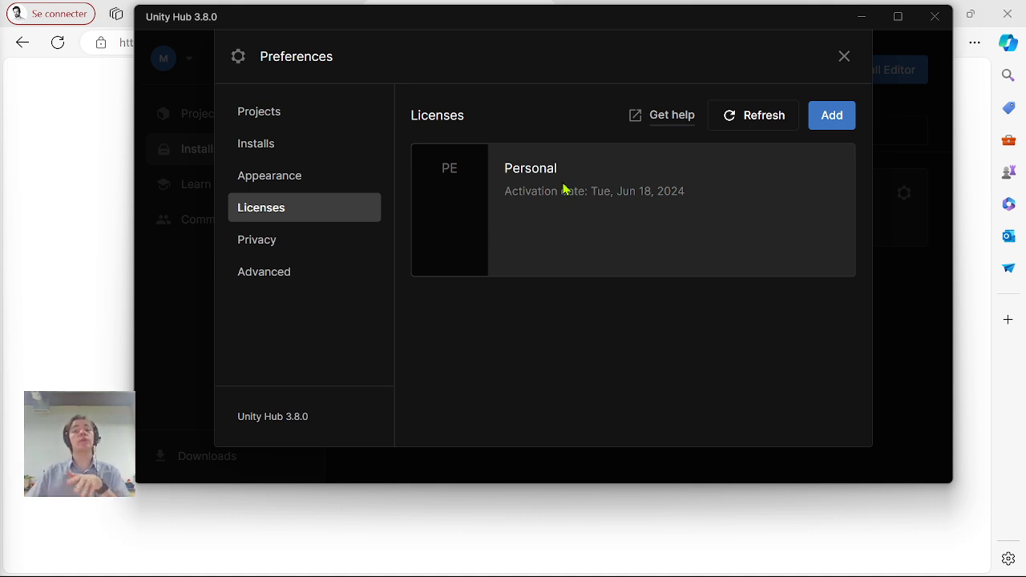
pyautogui.click(838, 122)
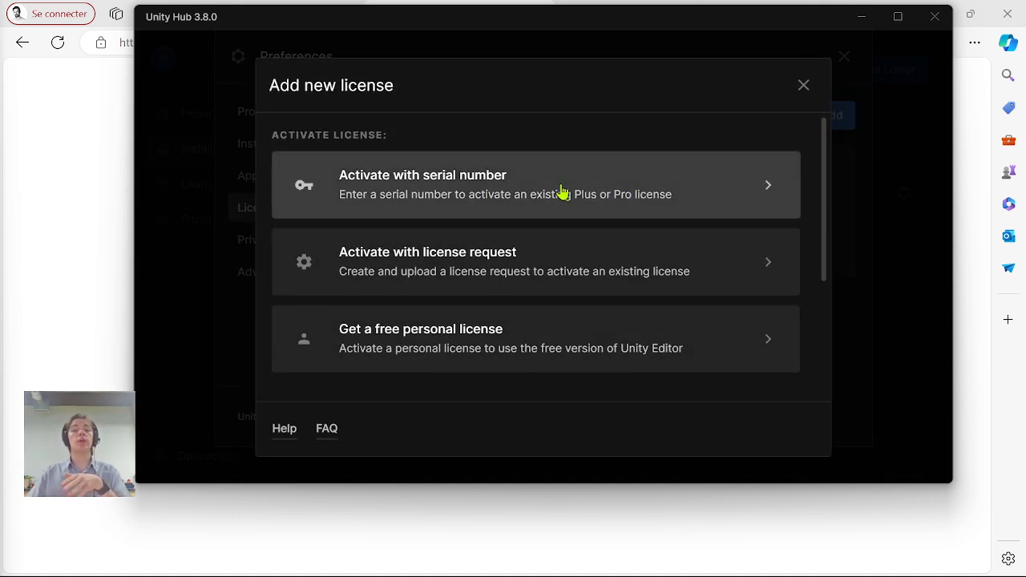
pyautogui.scroll(-1, 481, 277)
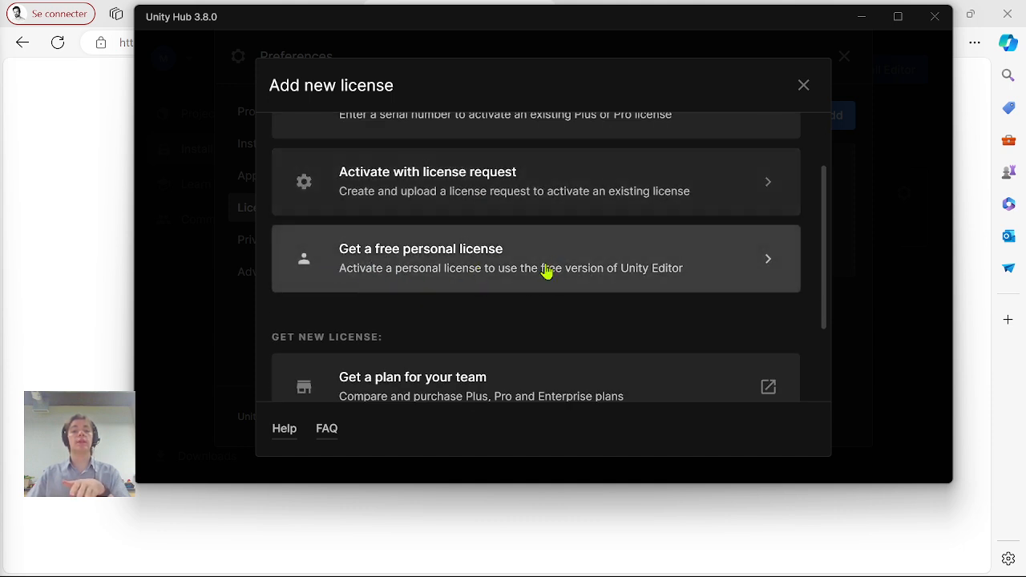
pyautogui.click(811, 88)
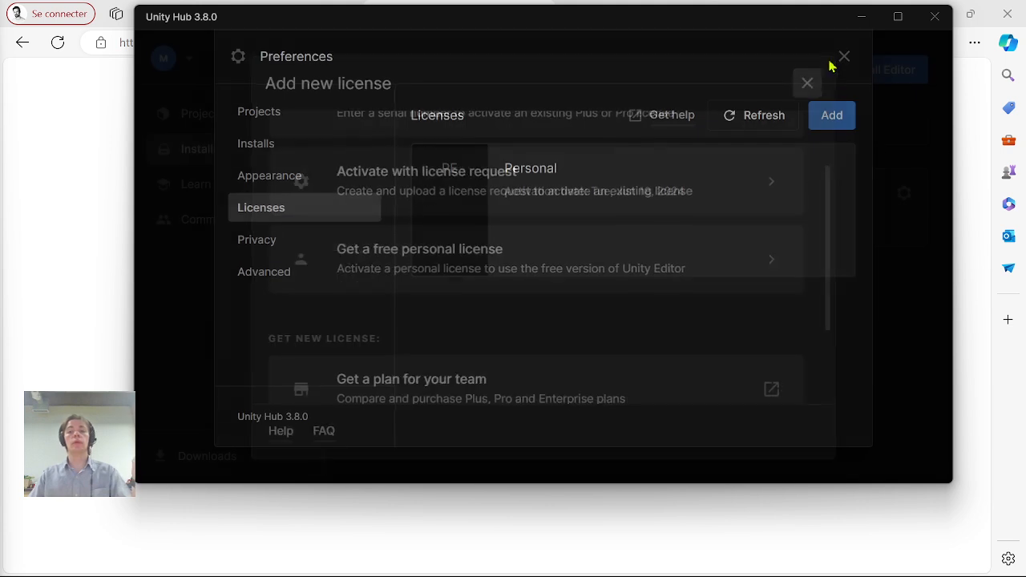
pyautogui.click(843, 58)
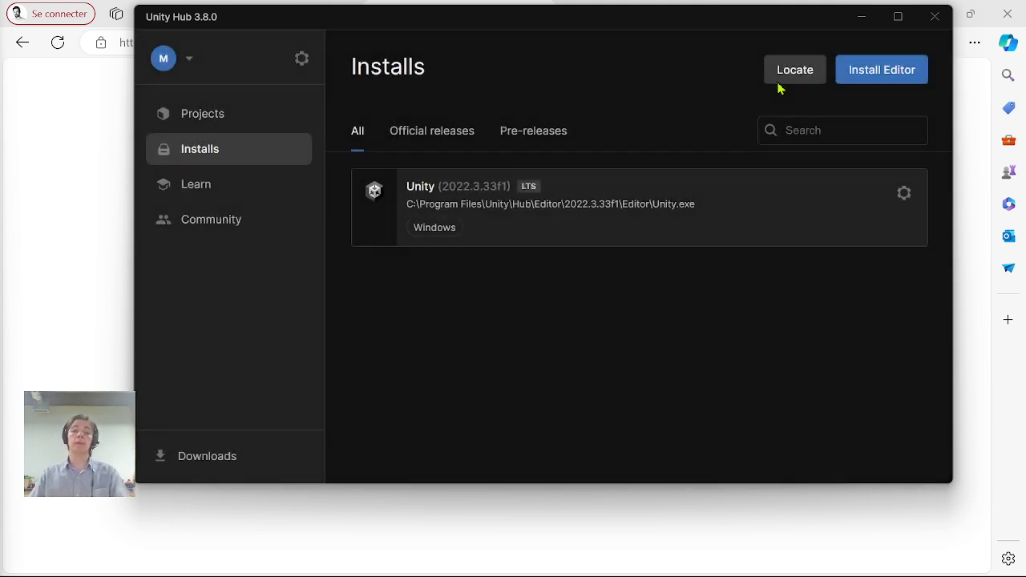
# - Set up a new project from the 2D (Built-In Render Pipeline) template and name it SunnyLand
pyautogui.click(193, 122)
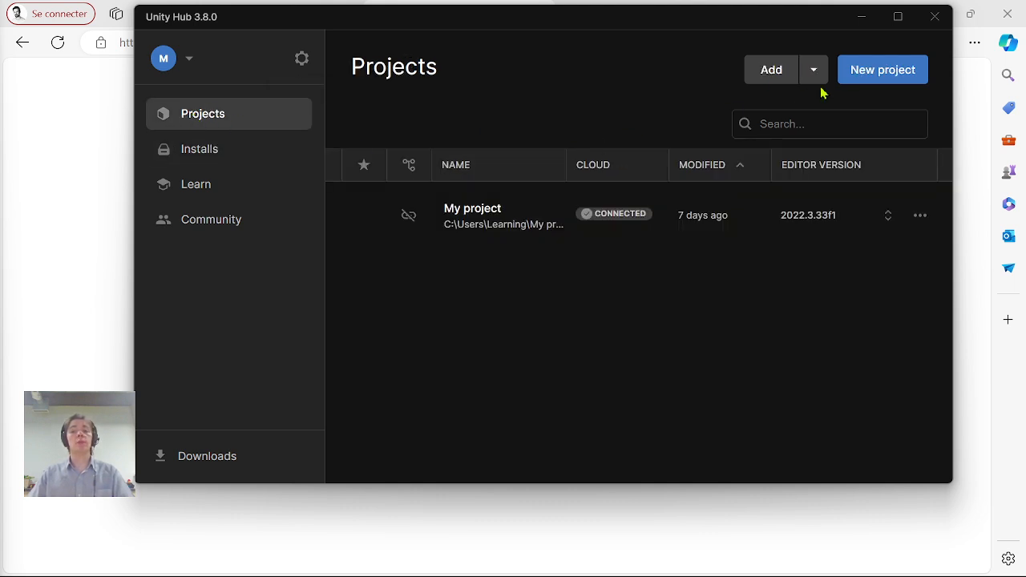
pyautogui.click(883, 70)
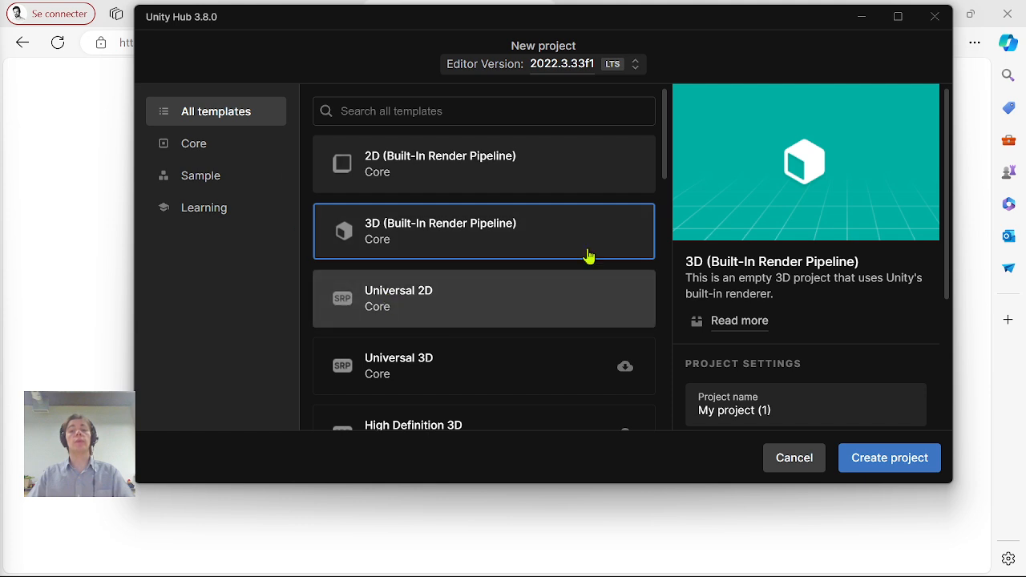
pyautogui.click(443, 172)
pyautogui.scroll(-3, 792, 360)
pyautogui.click(802, 237)
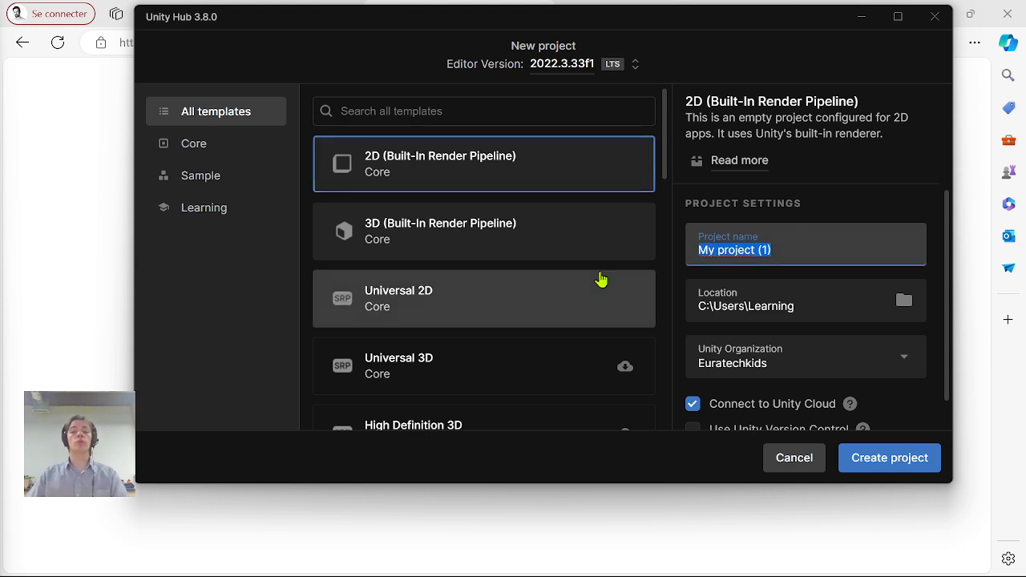
pyautogui.write('SunnyLand')
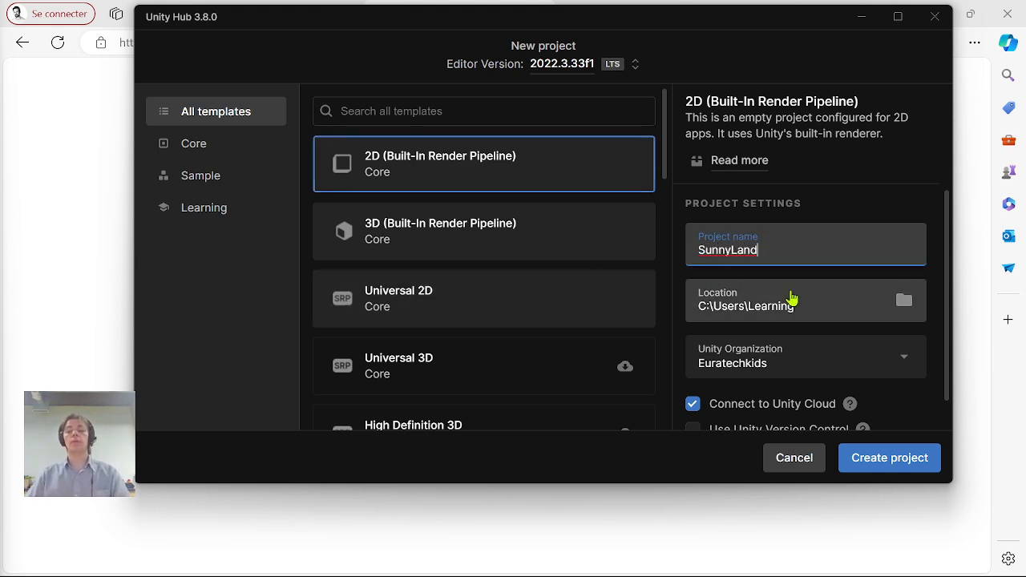
pyautogui.scroll(-1, 794, 289)
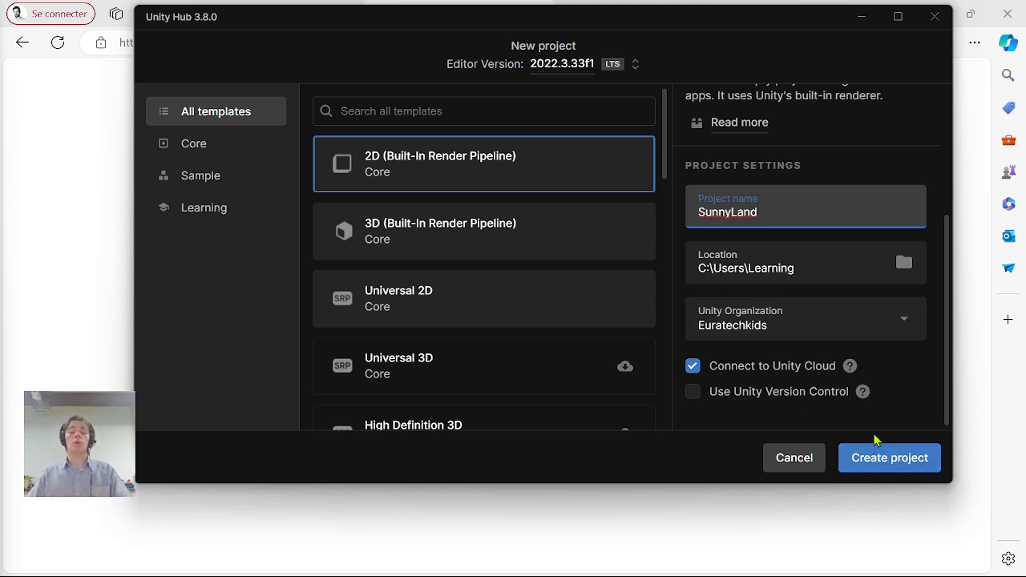
pyautogui.moveTo(862, 392)
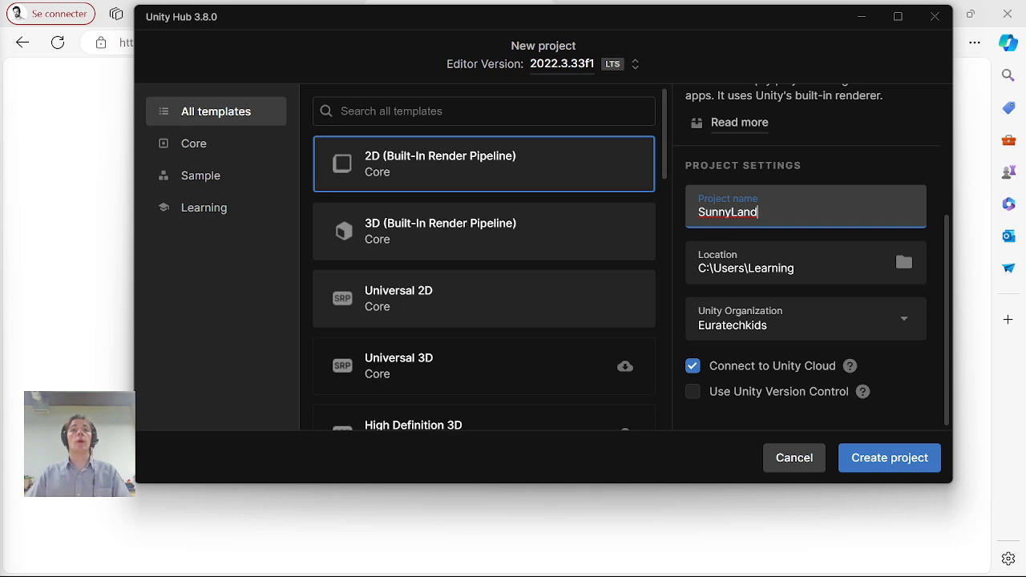